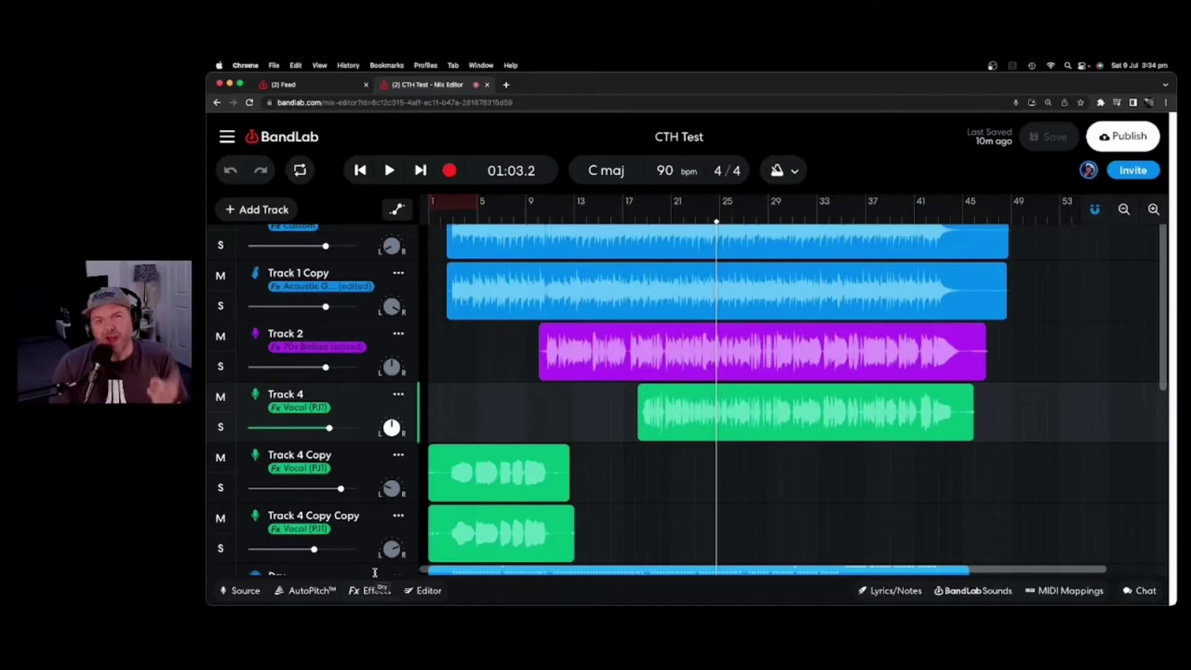
Bring up Track 4's Vocal (PJ1) chain with Studio Reverb, FBK Compressor and Graphic EQ.
{"action": "left_click", "coordinate": [376, 587]}
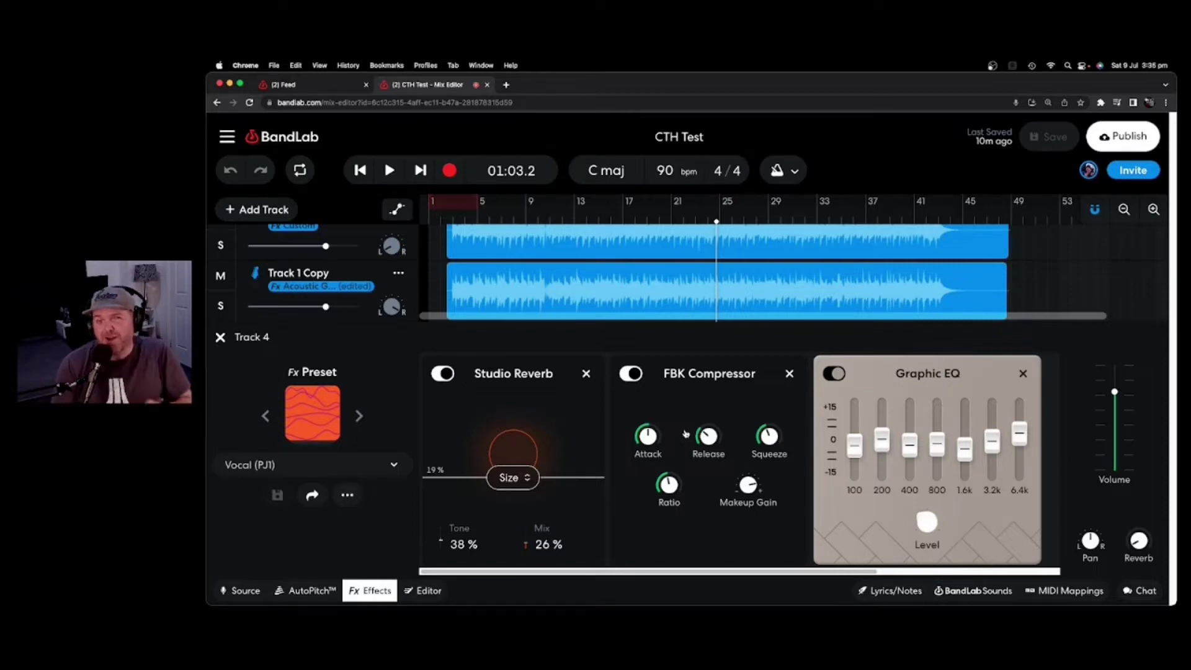
{"action": "key", "text": "Escape"}
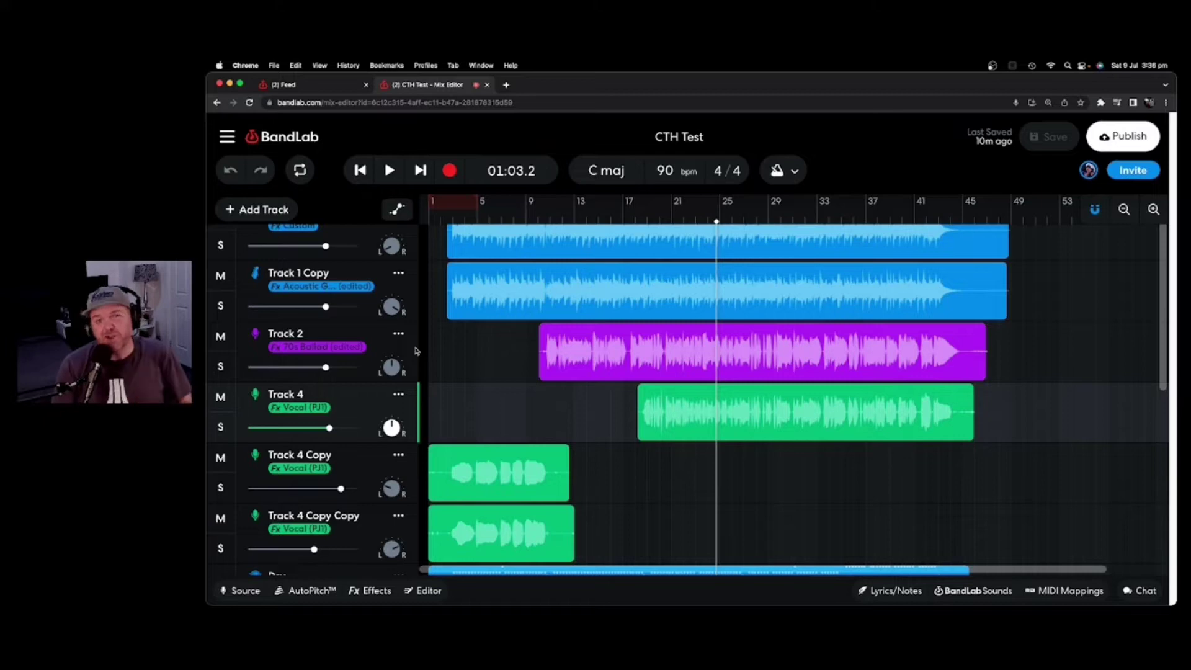
{"action": "scroll", "coordinate": [416, 351], "scroll_direction": "up", "scroll_amount": 1}
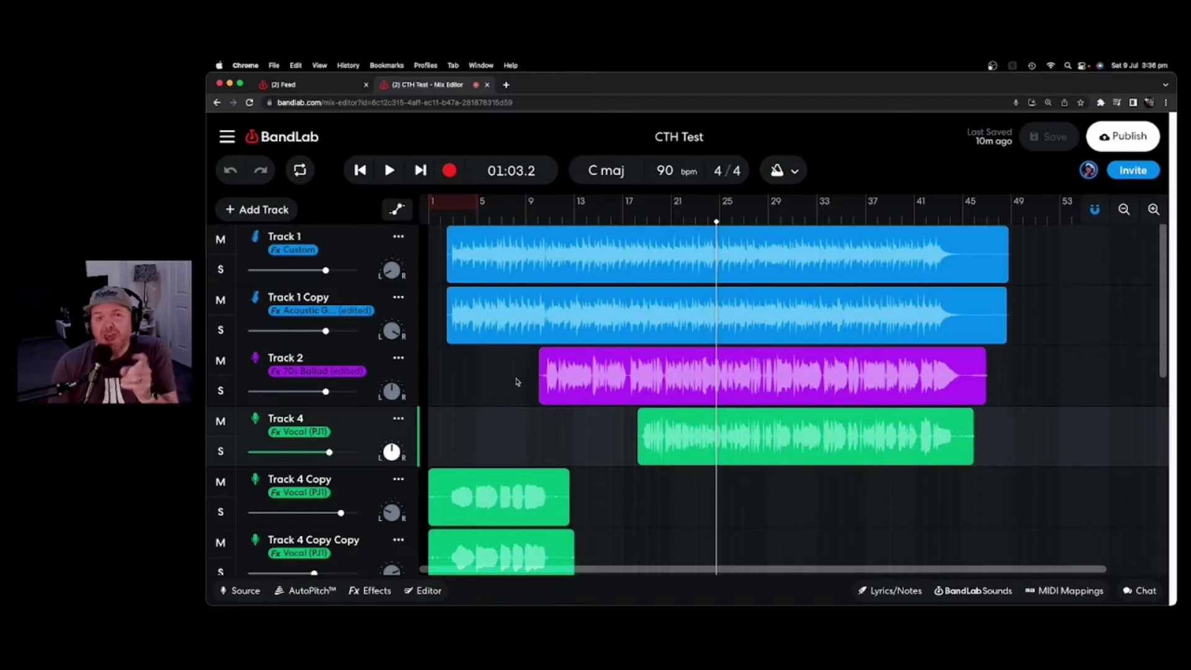
{"action": "scroll", "coordinate": [515, 381], "scroll_direction": "down", "scroll_amount": 1}
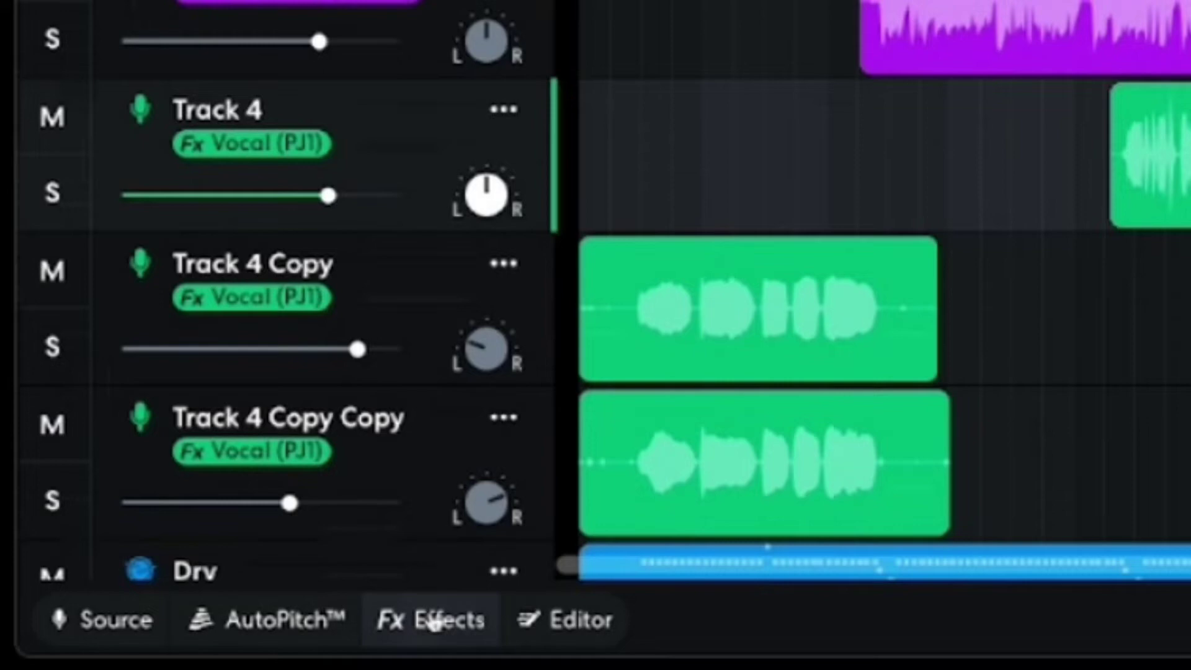
{"action": "left_click", "coordinate": [434, 622]}
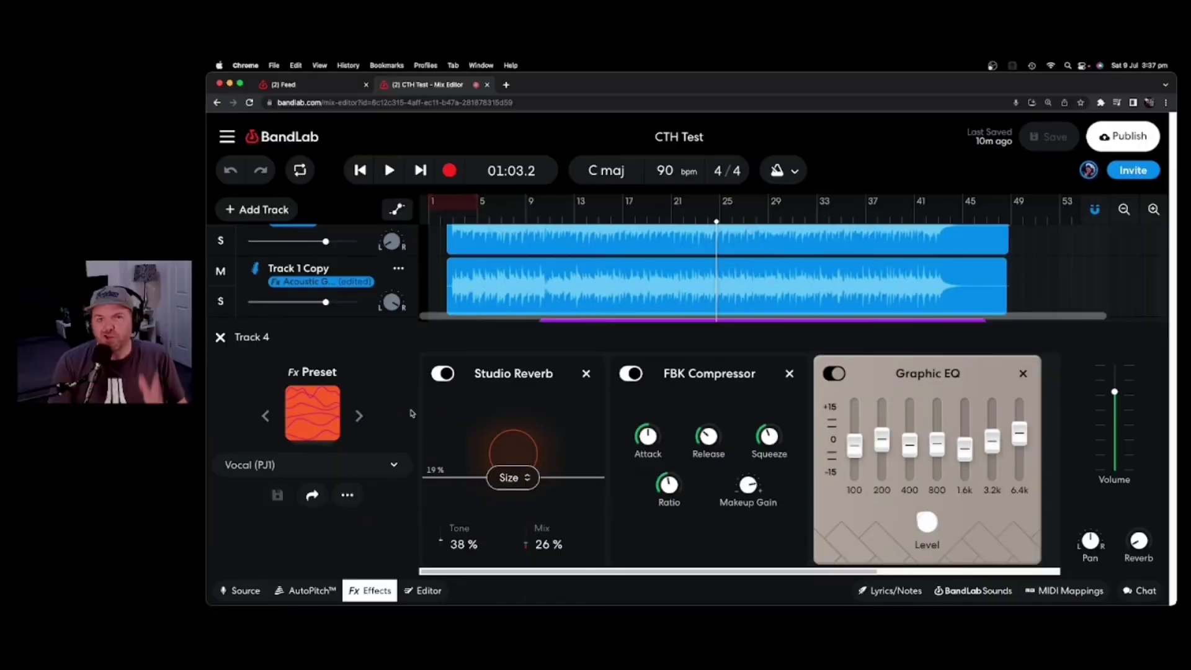
Replace Track 4's preset with Tight Vocals from the Vocals category of the preset browser.
{"action": "left_click", "coordinate": [317, 415]}
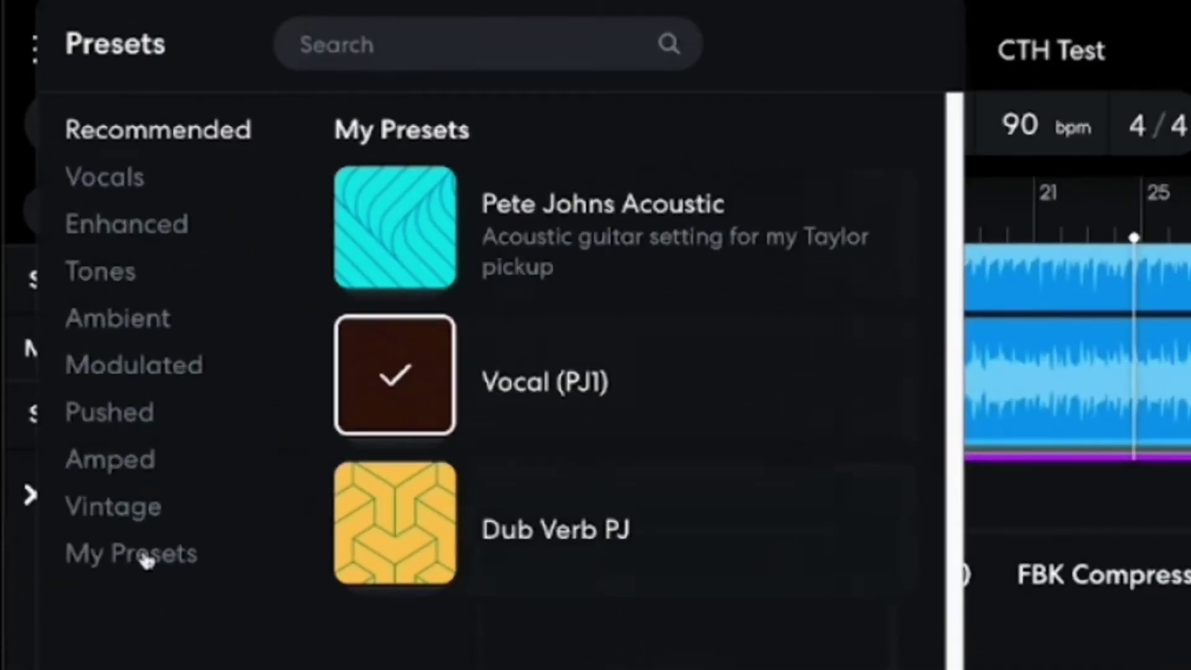
{"action": "left_click", "coordinate": [146, 561]}
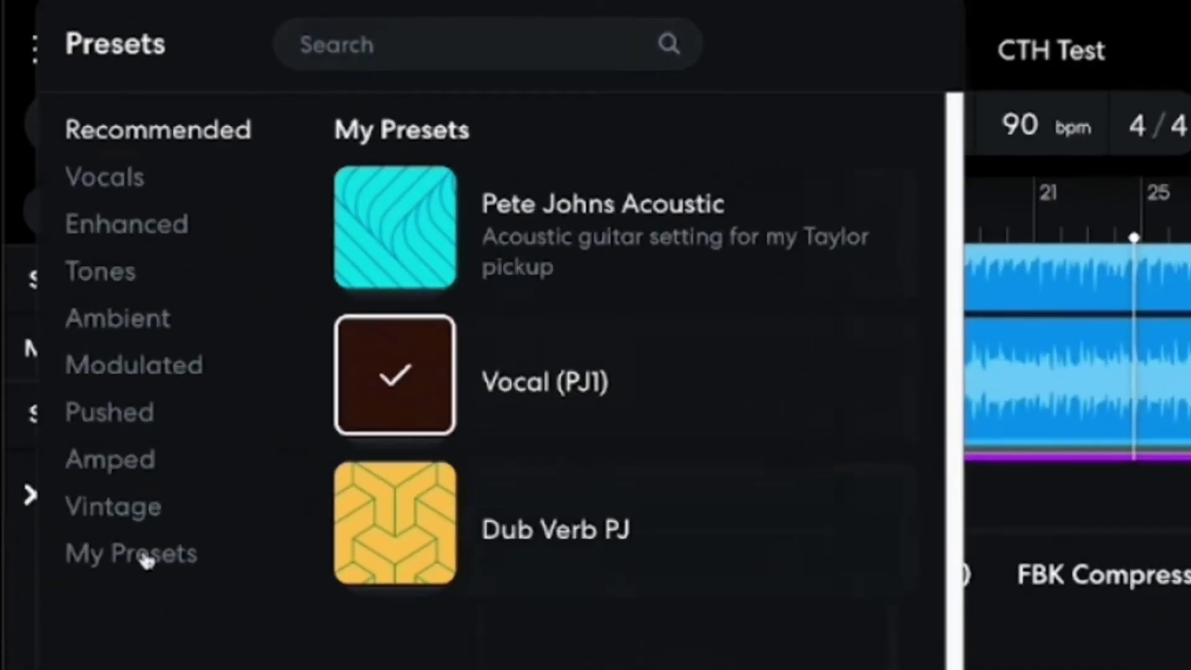
{"action": "left_click", "coordinate": [149, 186]}
{"action": "scroll", "coordinate": [627, 409], "scroll_direction": "down", "scroll_amount": 3}
{"action": "scroll", "coordinate": [631, 389], "scroll_direction": "down", "scroll_amount": 15}
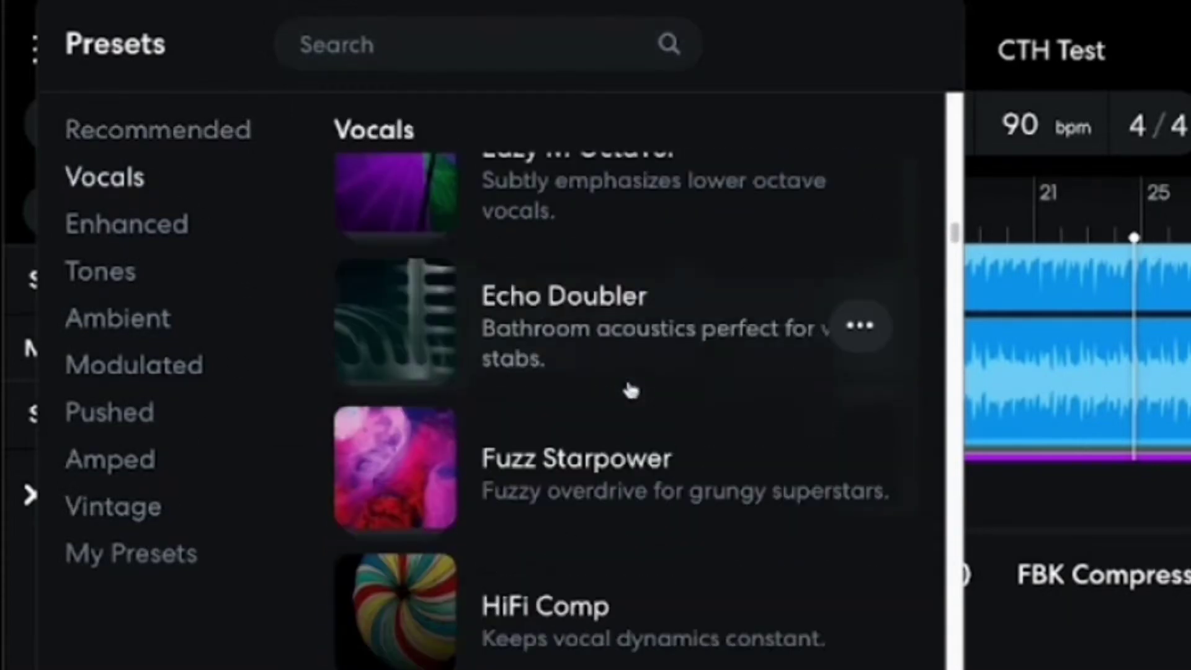
{"action": "scroll", "coordinate": [630, 390], "scroll_direction": "down", "scroll_amount": 5}
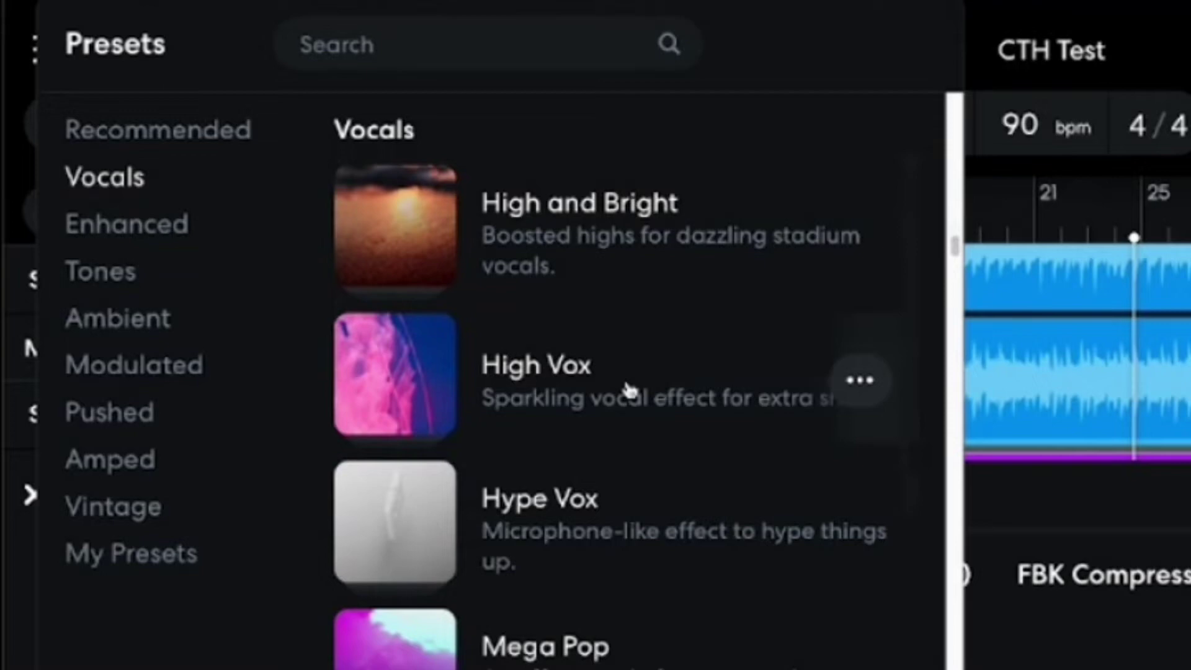
{"action": "scroll", "coordinate": [658, 348], "scroll_direction": "down", "scroll_amount": 10}
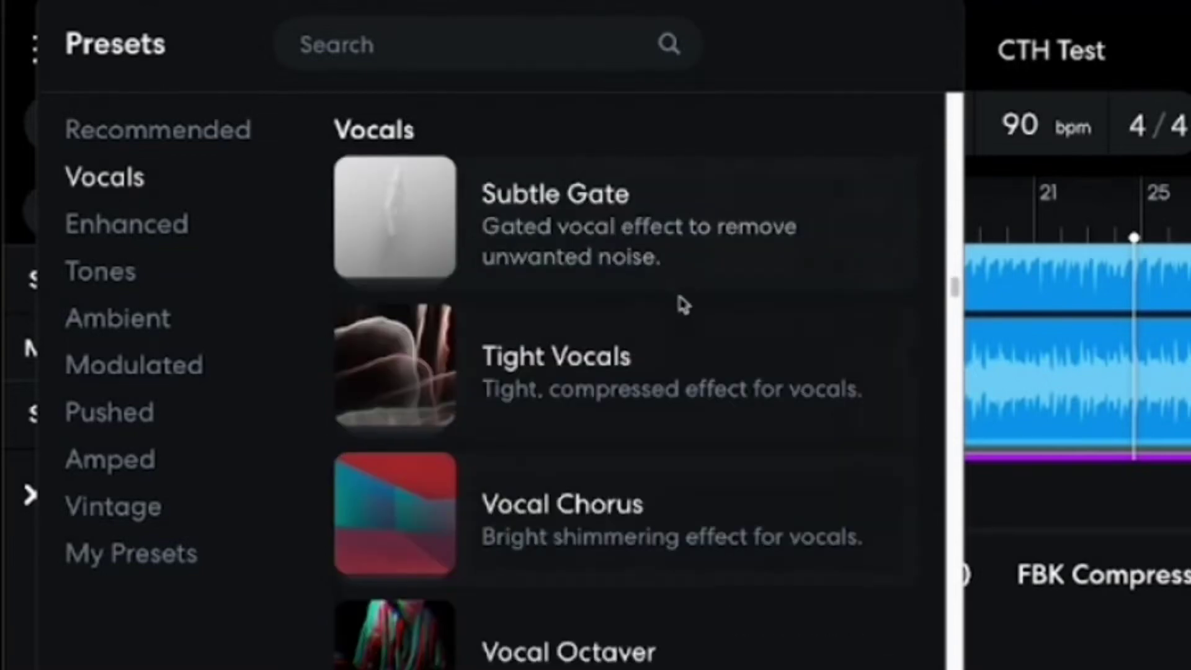
{"action": "left_click", "coordinate": [594, 388]}
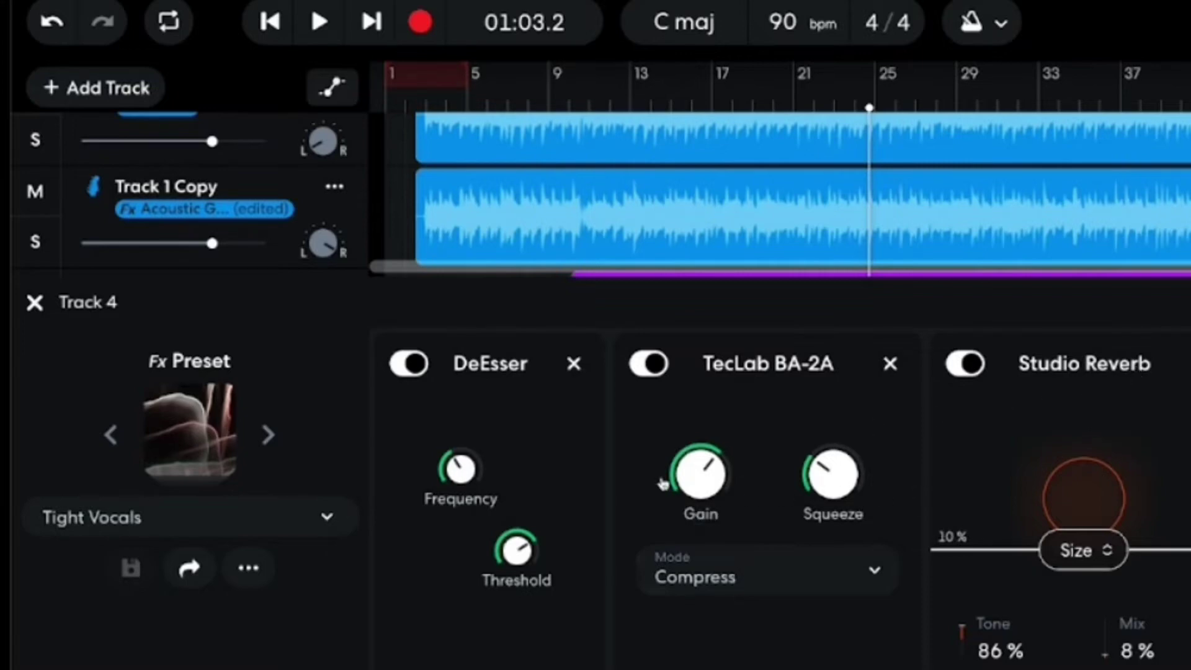
Lower the compressor Gain slightly, raise Squeeze to +33 and set DeEsser frequency to 5500 Hz.
{"action": "left_click_drag", "start_coordinate": [689, 469], "coordinate": [689, 479]}
{"action": "left_click_drag", "start_coordinate": [819, 472], "coordinate": [819, 465]}
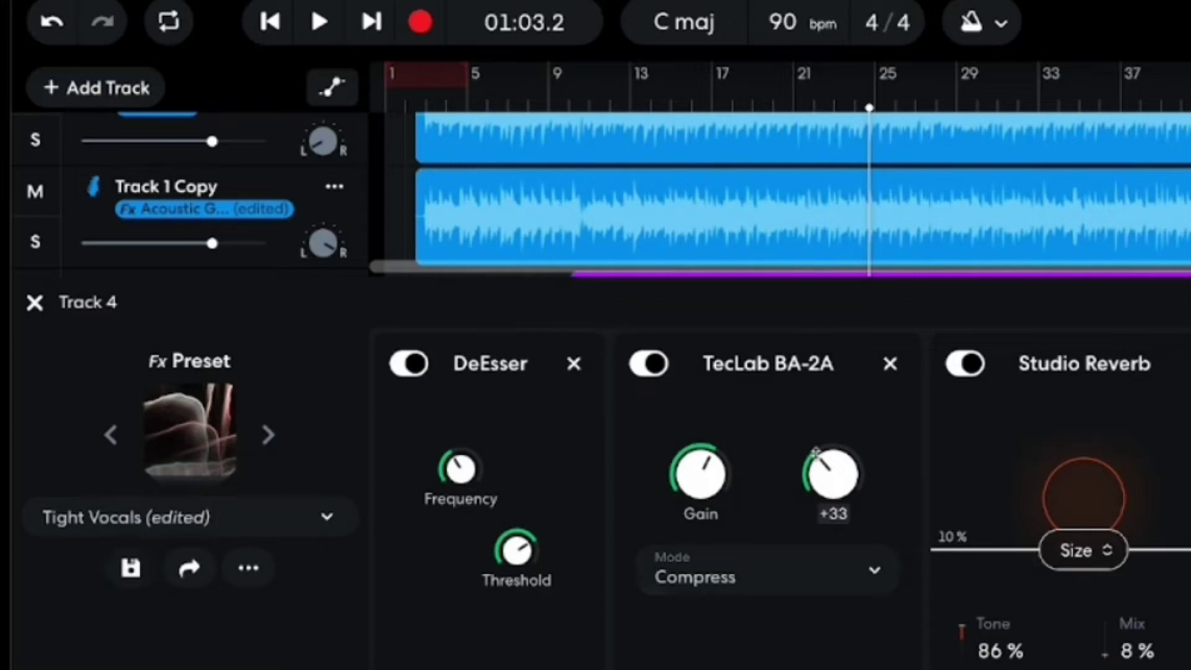
{"action": "left_click_drag", "start_coordinate": [461, 469], "coordinate": [520, 572]}
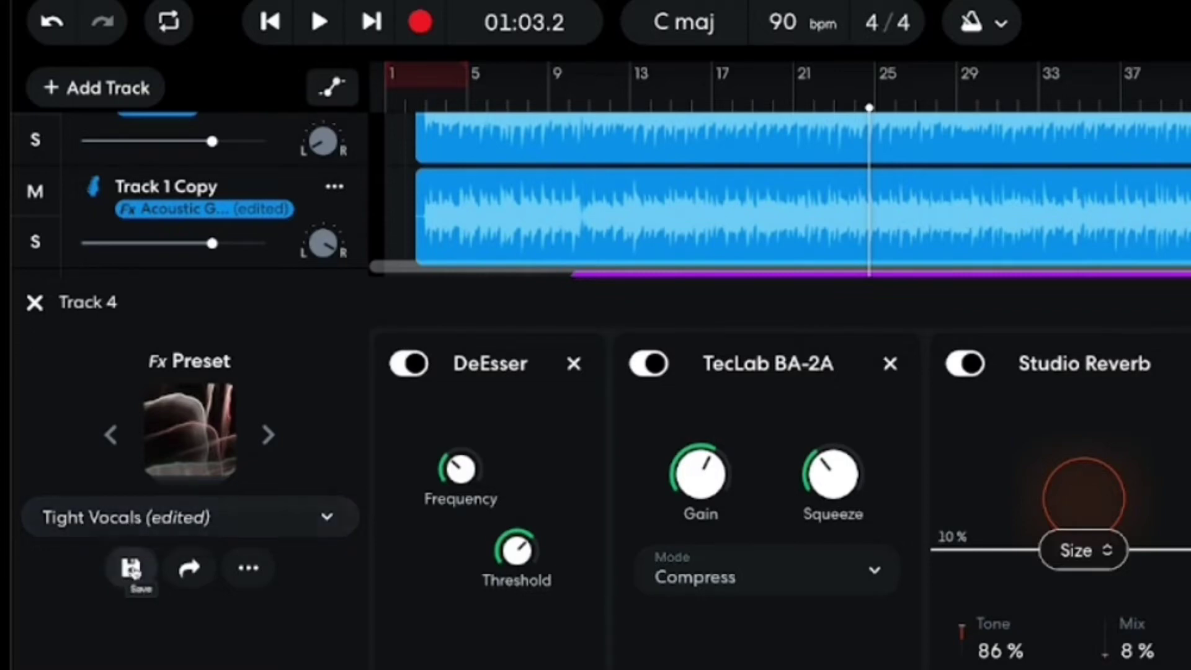
Save these settings as a new preset named with the creator's name plus 'Tight Vocals'.
{"action": "left_click", "coordinate": [131, 568]}
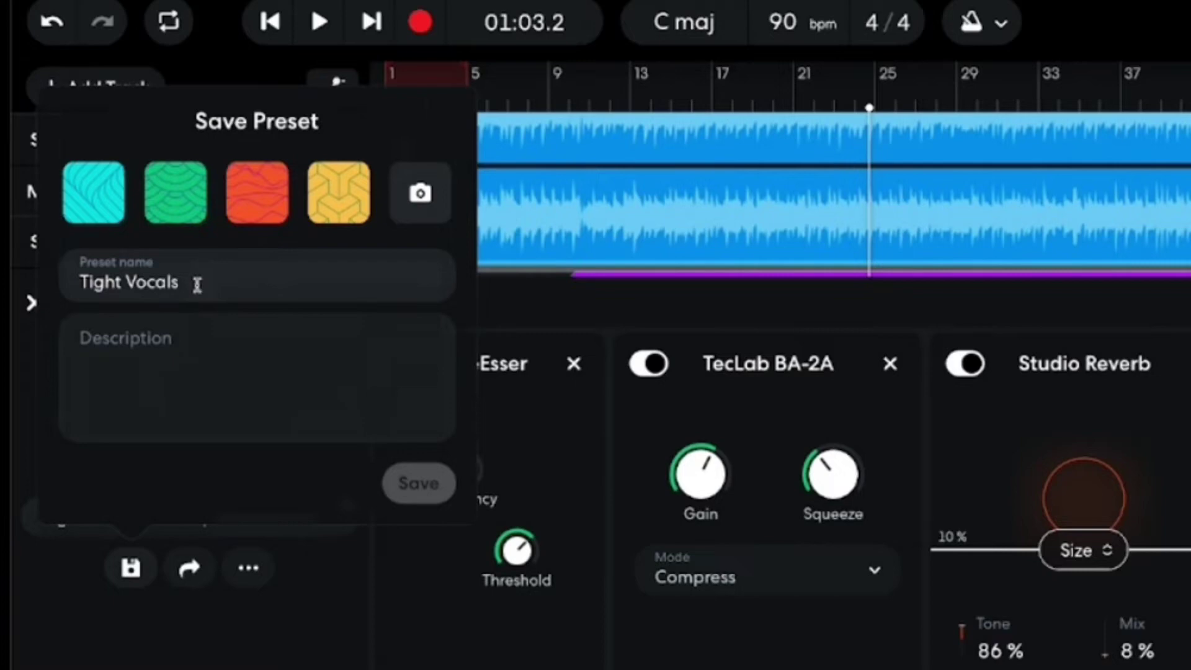
{"action": "left_click_drag", "start_coordinate": [196, 282], "coordinate": [64, 265]}
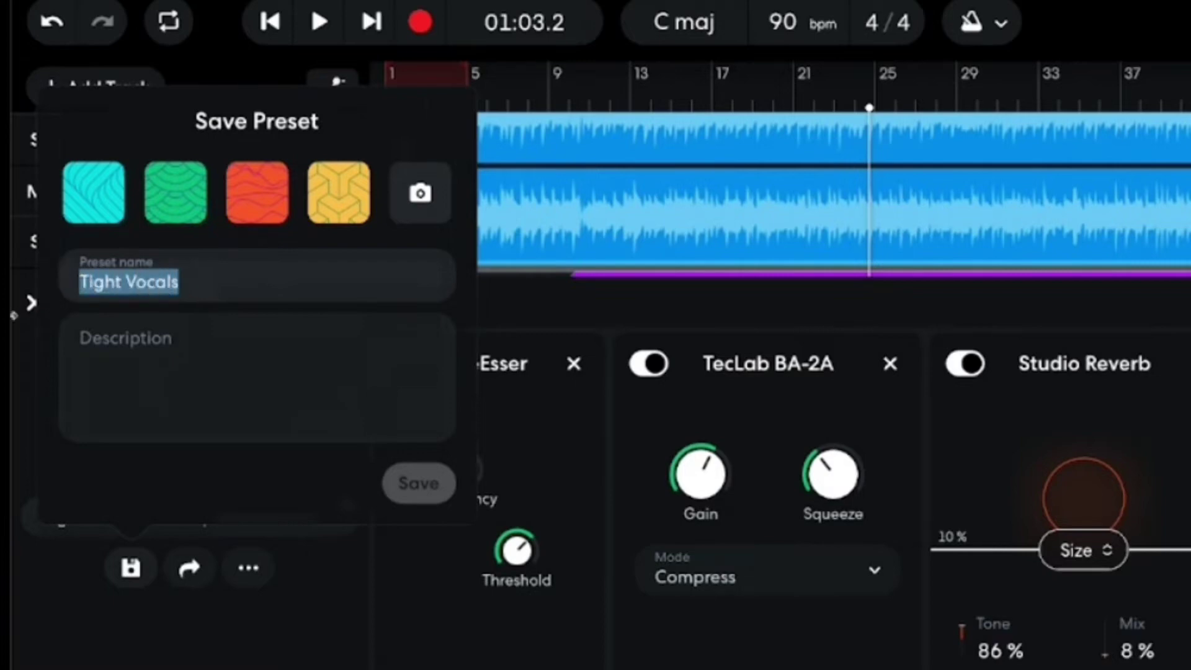
{"action": "type", "text": "Pete Johns Tig"}
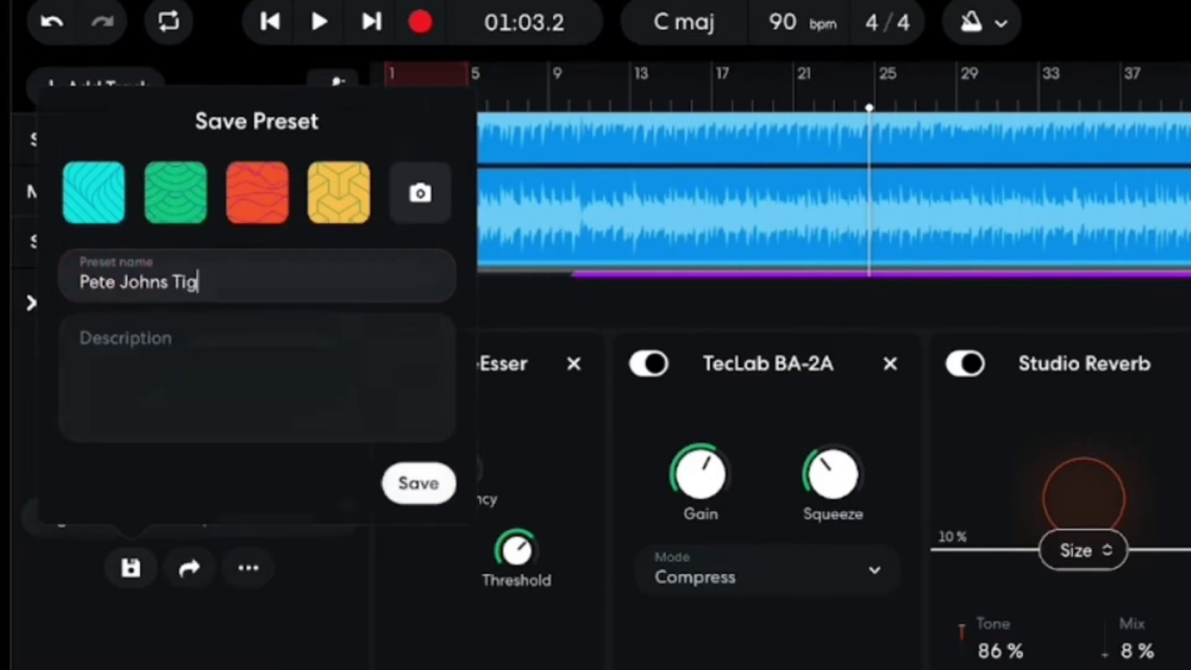
{"action": "type", "text": "ht Vocals"}
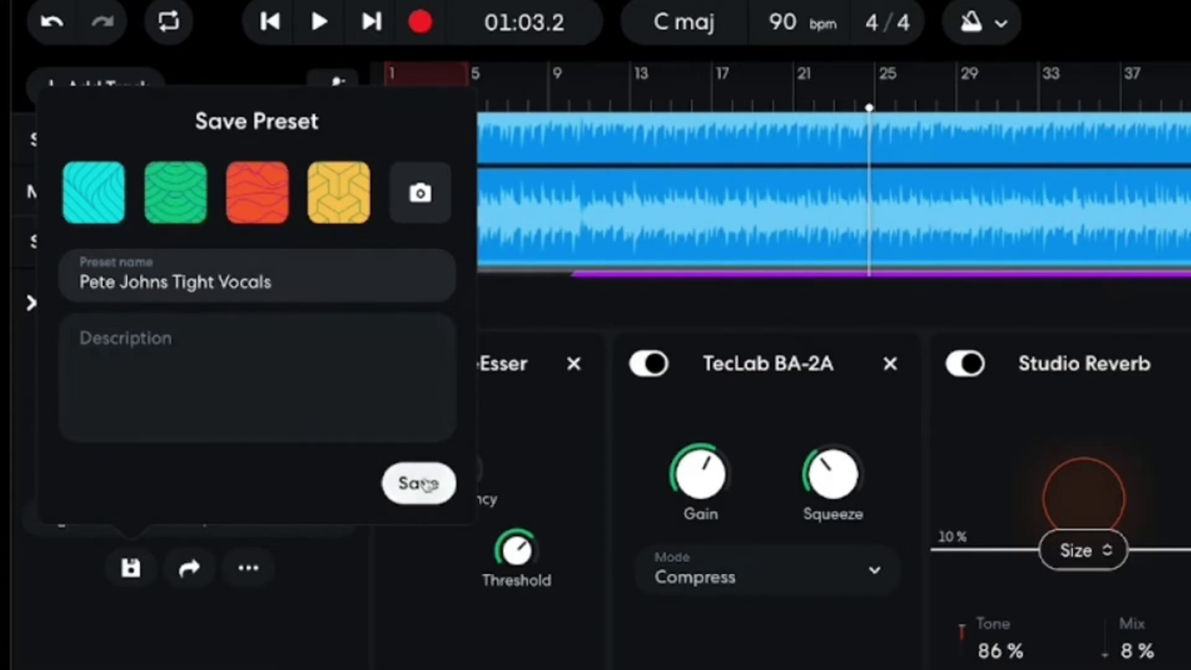
{"action": "left_click", "coordinate": [415, 483]}
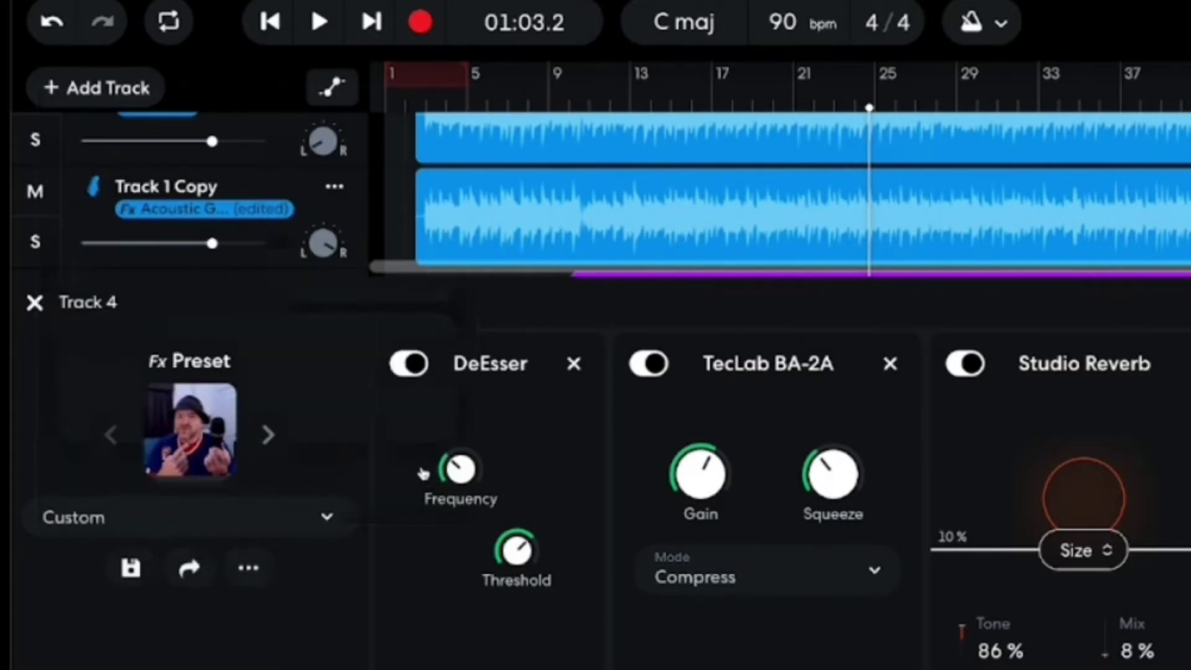
Check that the new custom Tight Vocals preset is listed in My Presets.
{"action": "left_click", "coordinate": [178, 439]}
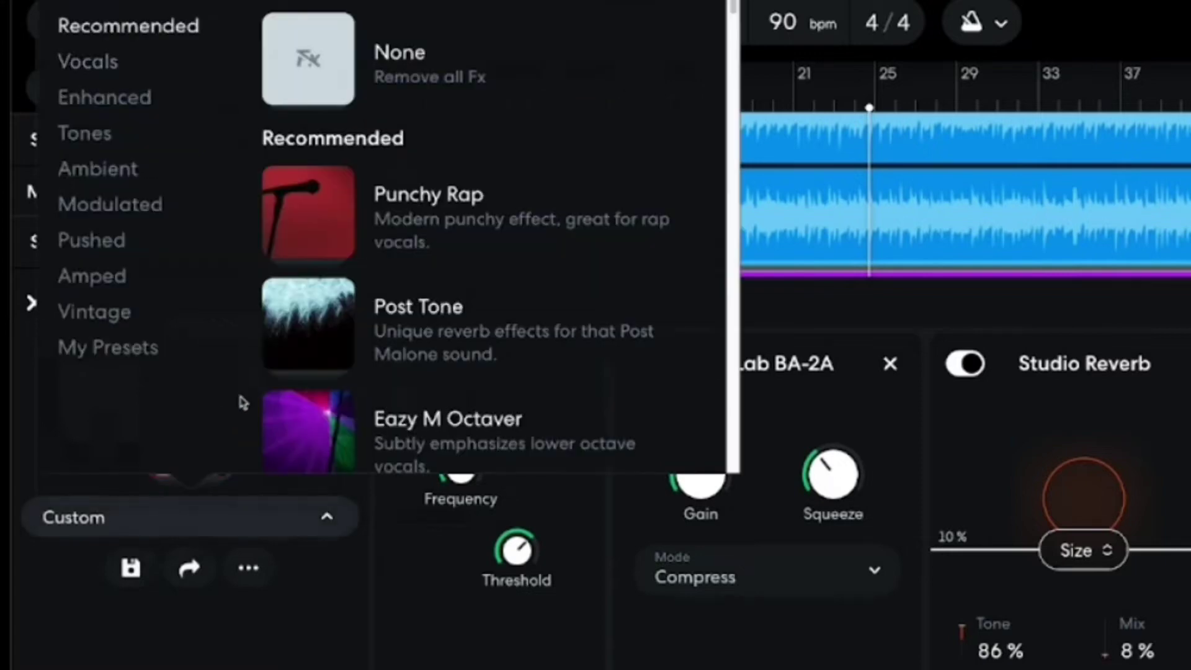
{"action": "left_click", "coordinate": [119, 347]}
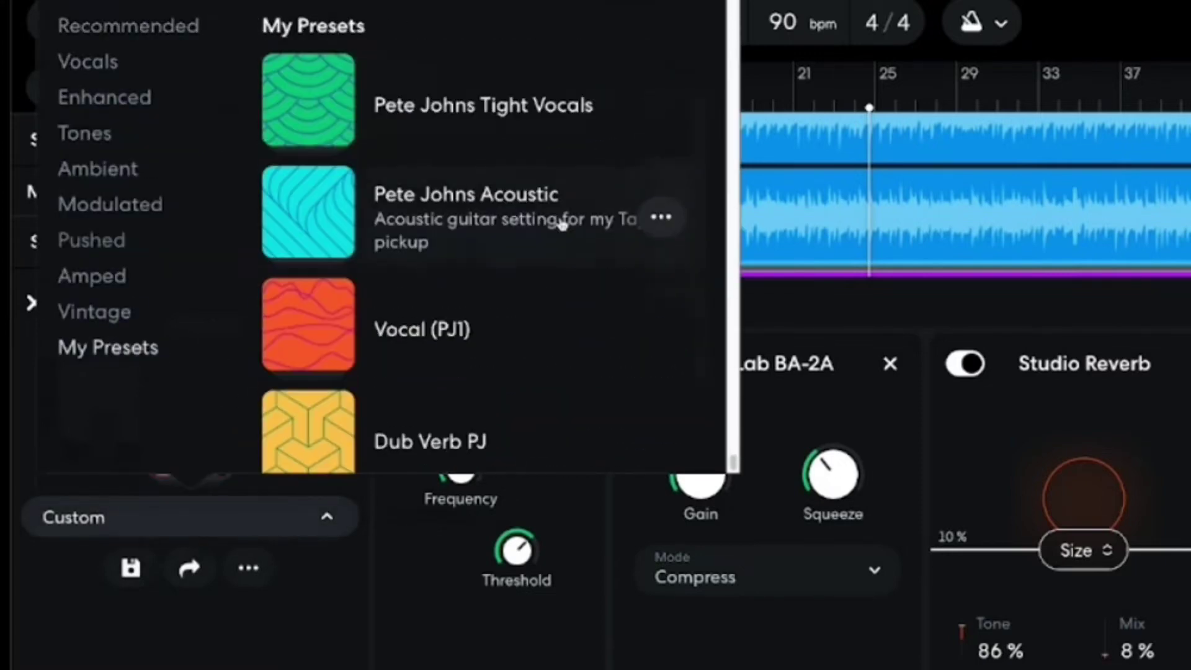
{"action": "scroll", "coordinate": [506, 220], "scroll_direction": "down", "scroll_amount": 2}
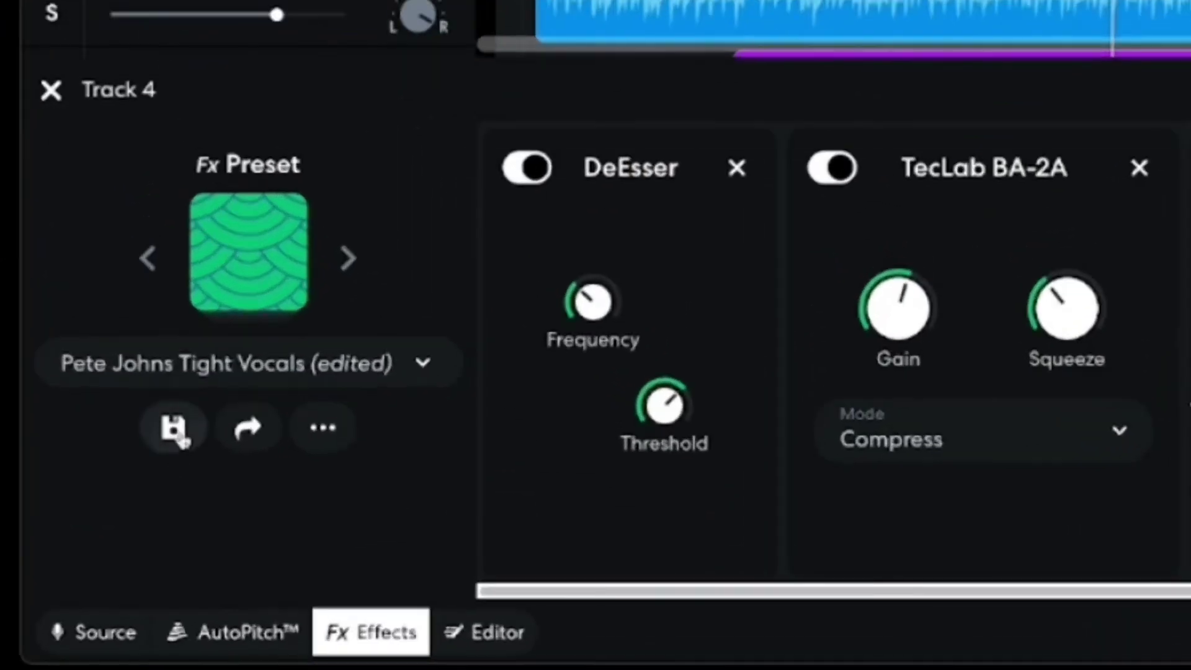
Save the preset's current changes and copy its link from the Share Preset popup.
{"action": "left_click", "coordinate": [278, 494]}
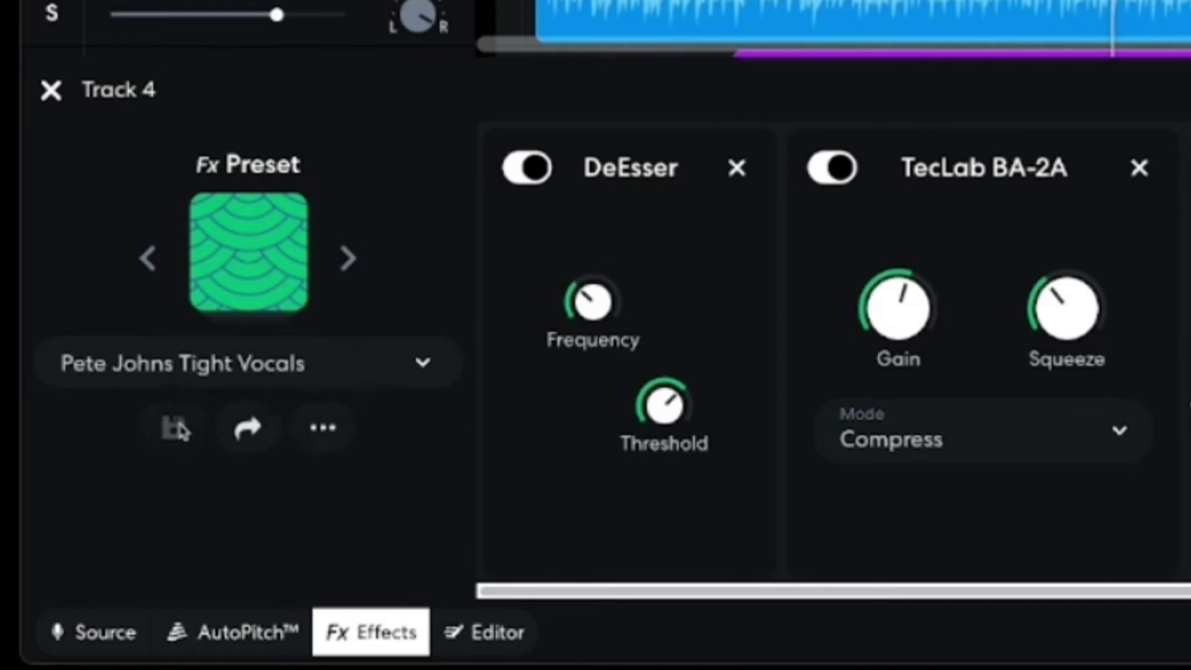
{"action": "left_click", "coordinate": [252, 441]}
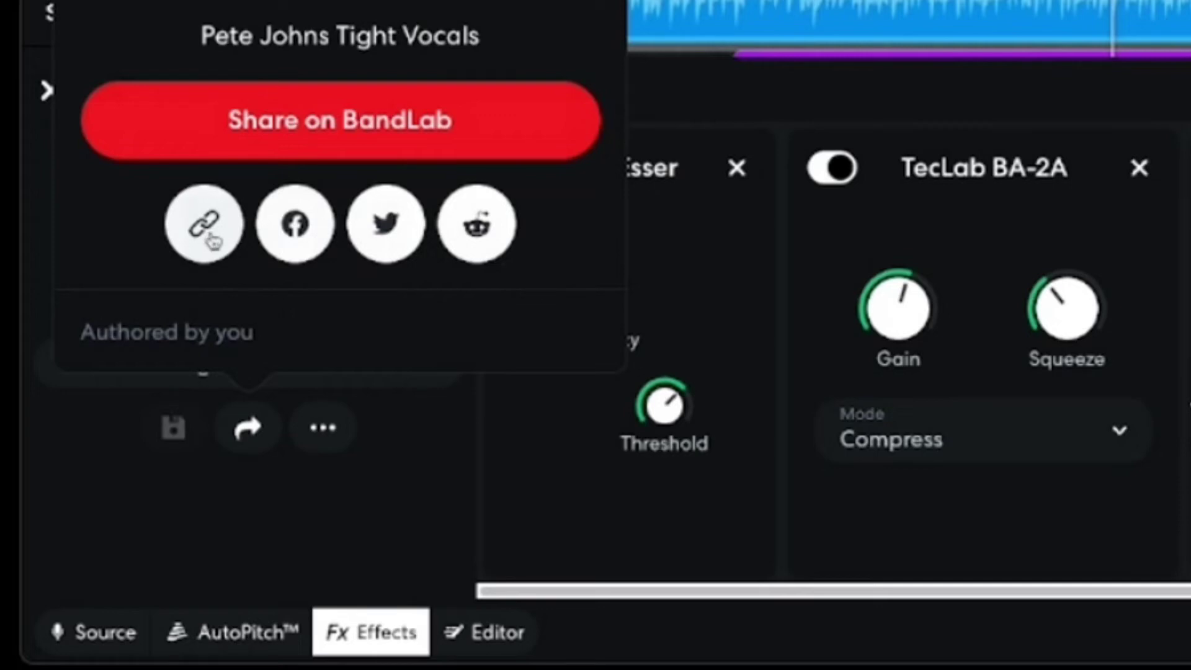
{"action": "left_click", "coordinate": [213, 242]}
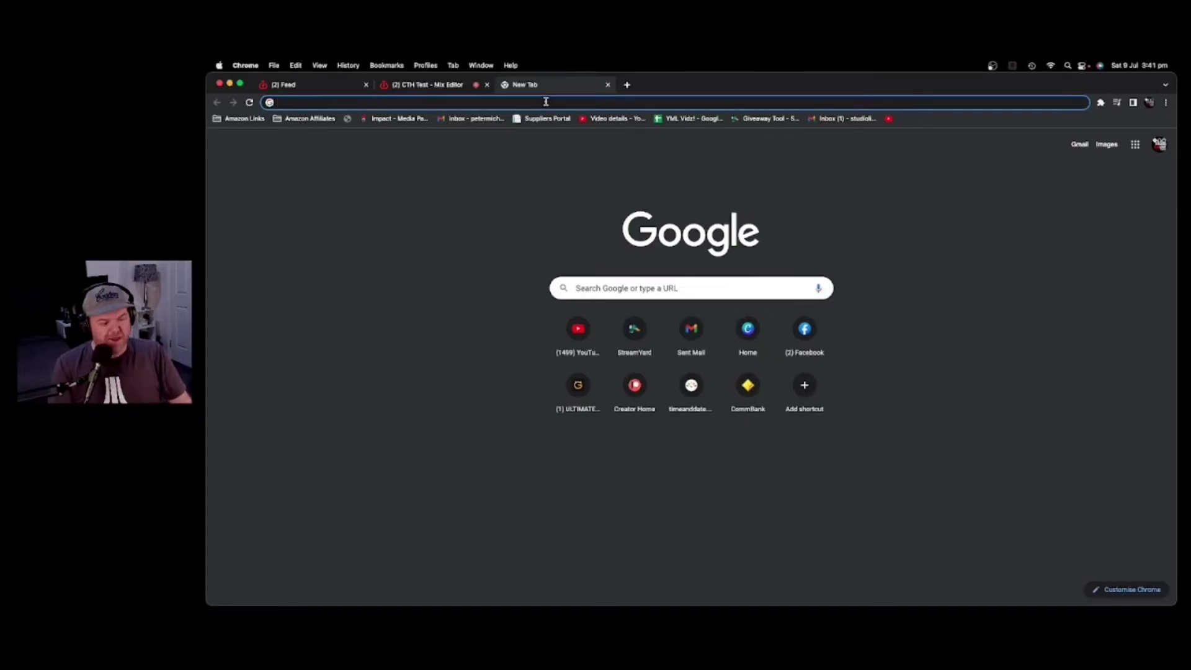
Paste the copied preset link into the new tab's address bar and load it.
{"action": "key", "text": "Return"}
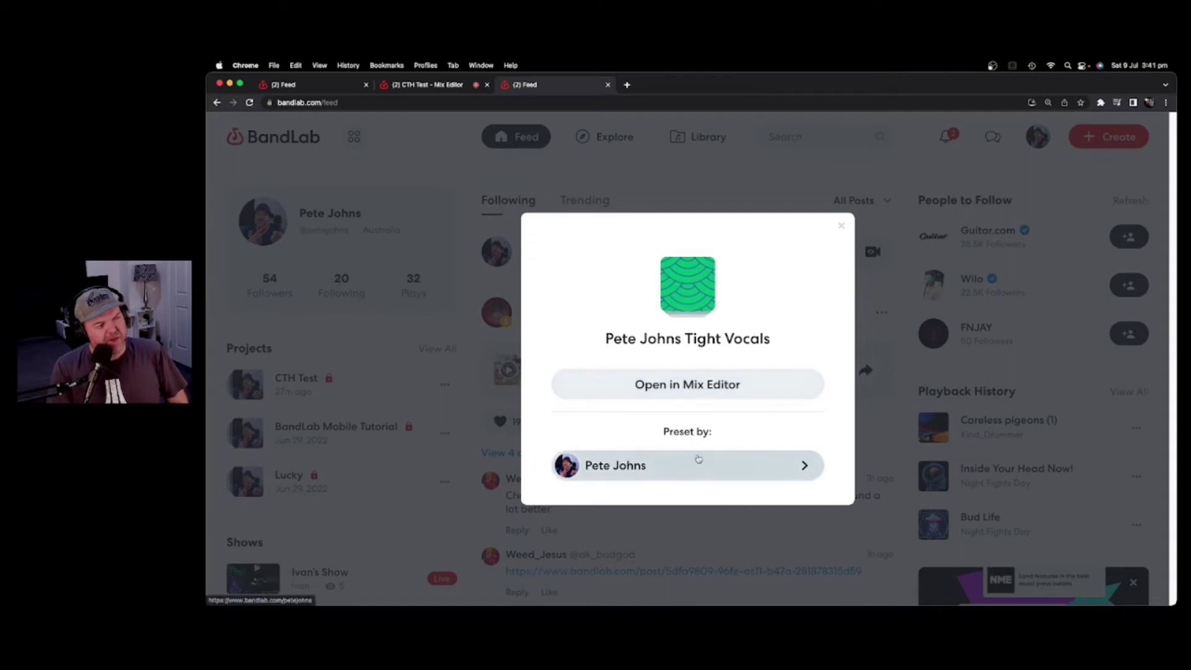
Open the preset in a new Mix Editor project, tweak TecLab BA-2A gain, add Filter Echo, and save.
{"action": "left_click", "coordinate": [714, 386]}
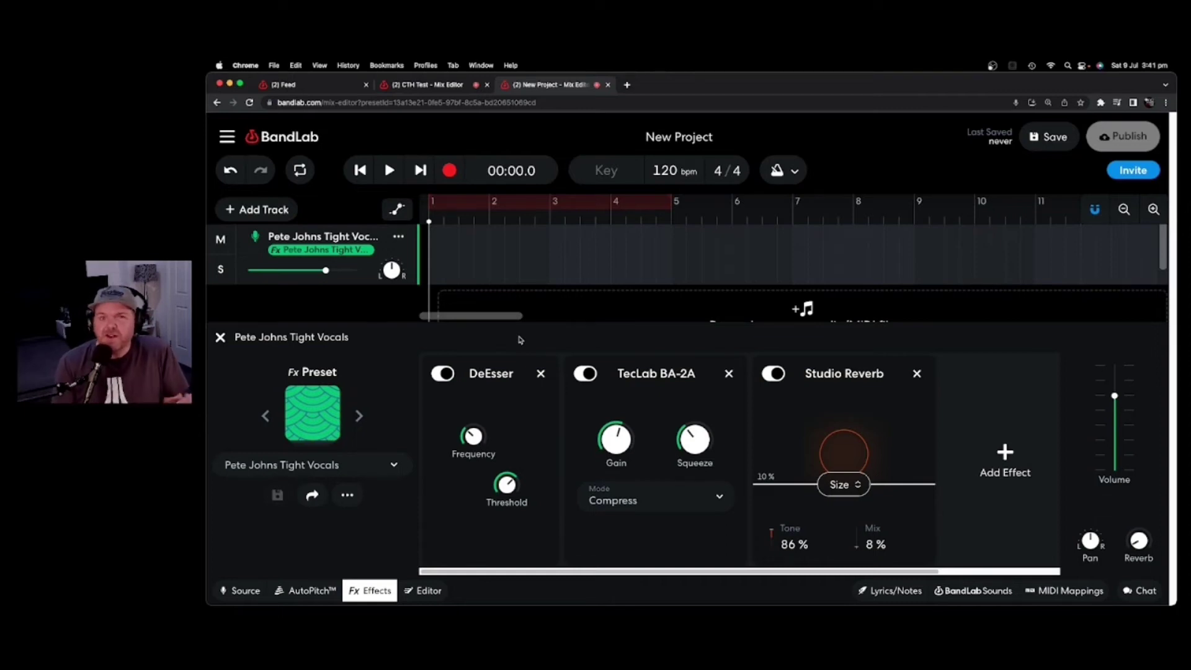
{"action": "left_click", "coordinate": [618, 444]}
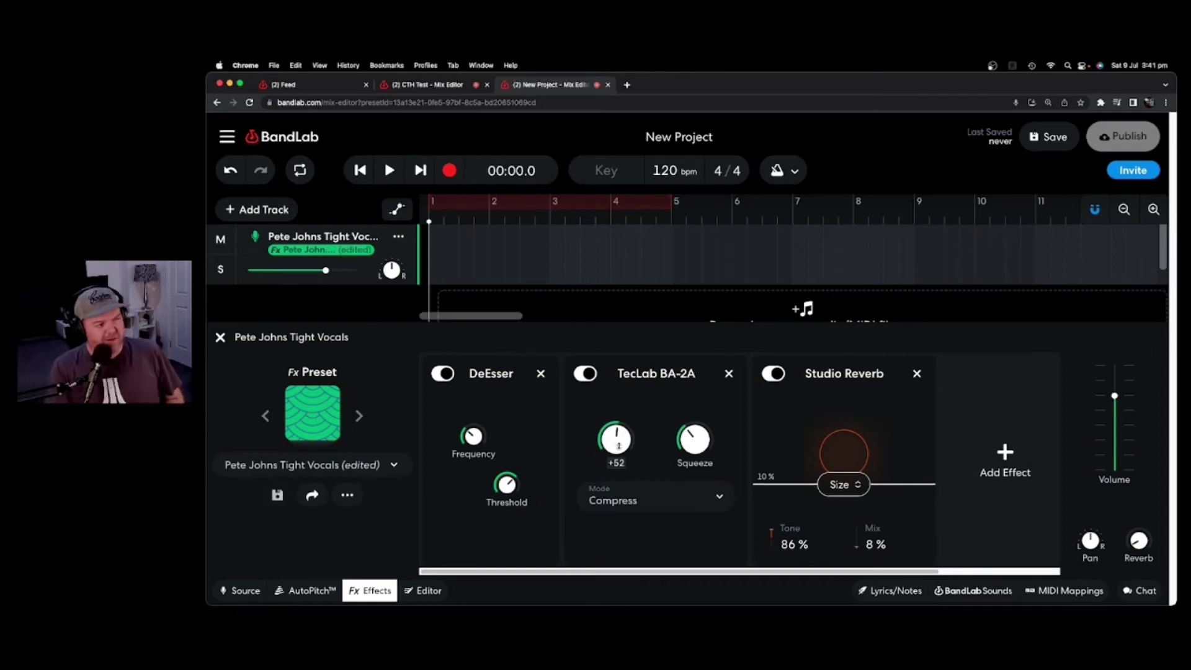
{"action": "left_click", "coordinate": [1004, 452]}
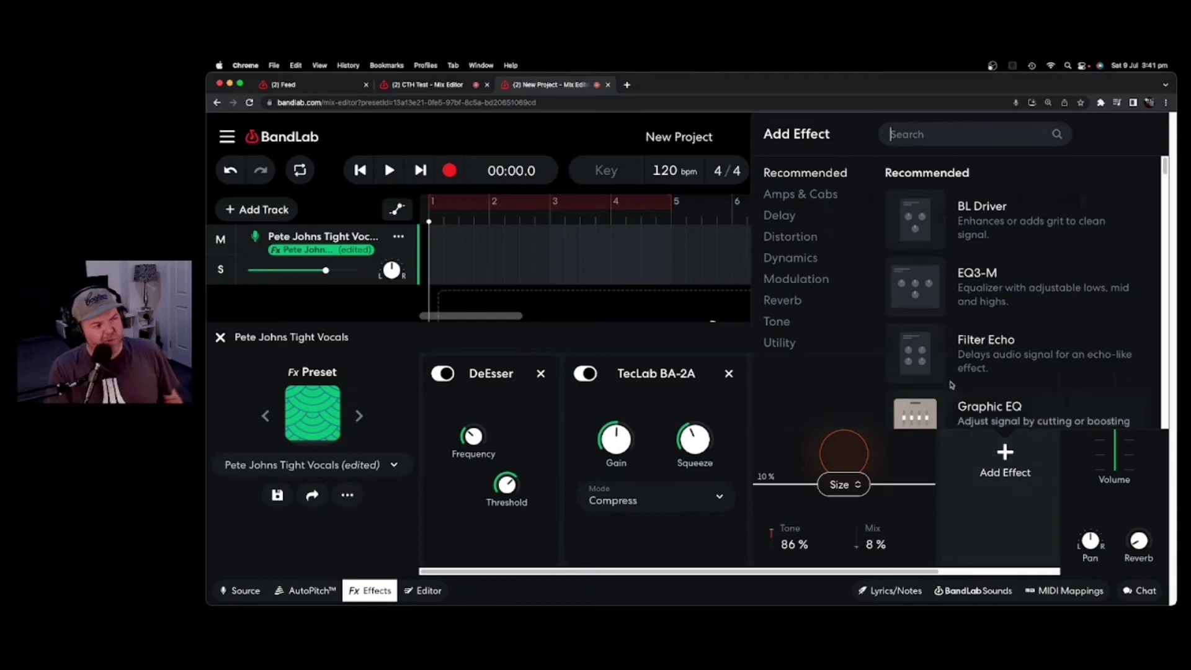
{"action": "left_click", "coordinate": [955, 371]}
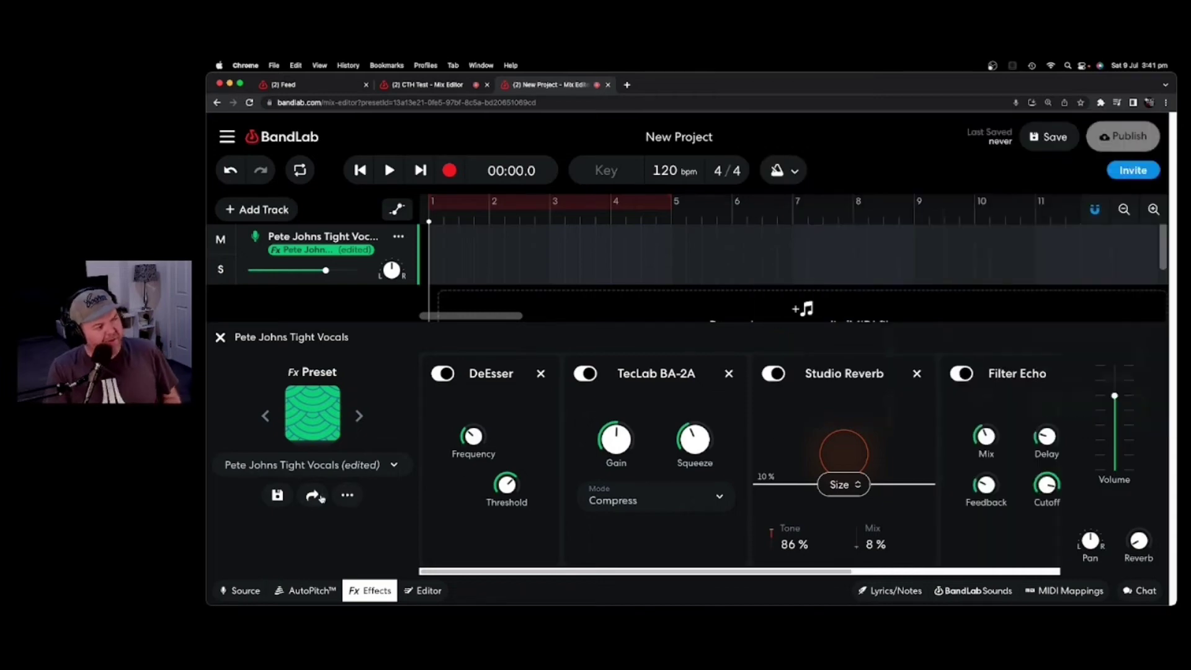
{"action": "left_click", "coordinate": [285, 495]}
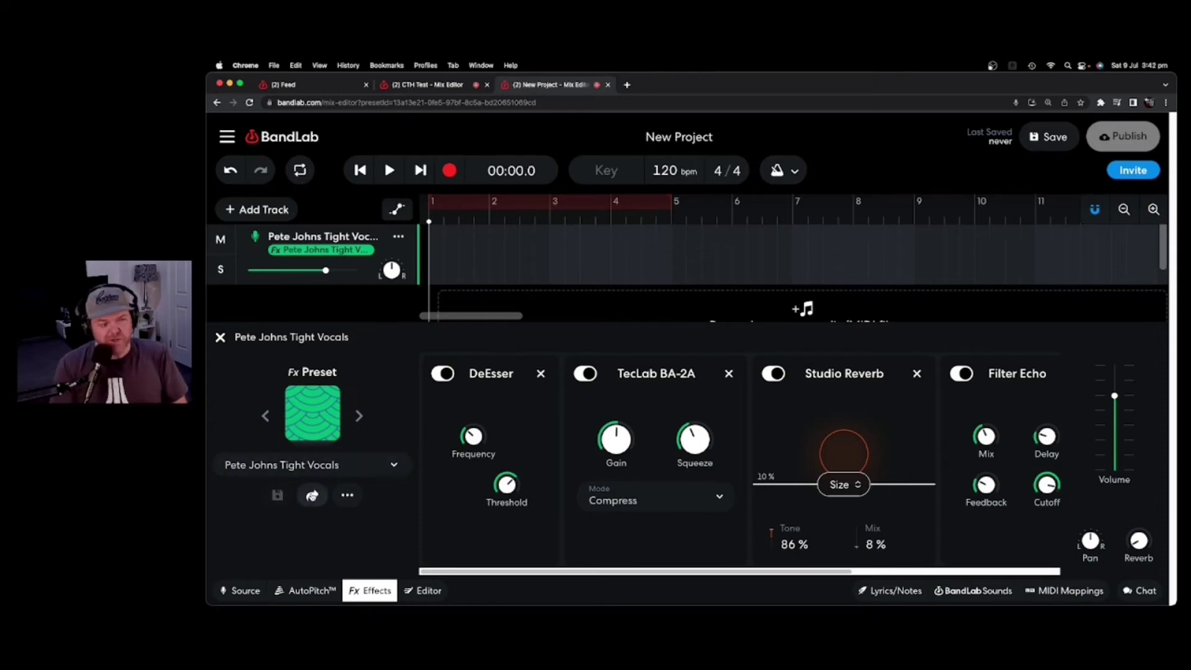
Post the custom preset to the BandLab feed captioned 'Just created a new preset.'.
{"action": "left_click", "coordinate": [314, 495]}
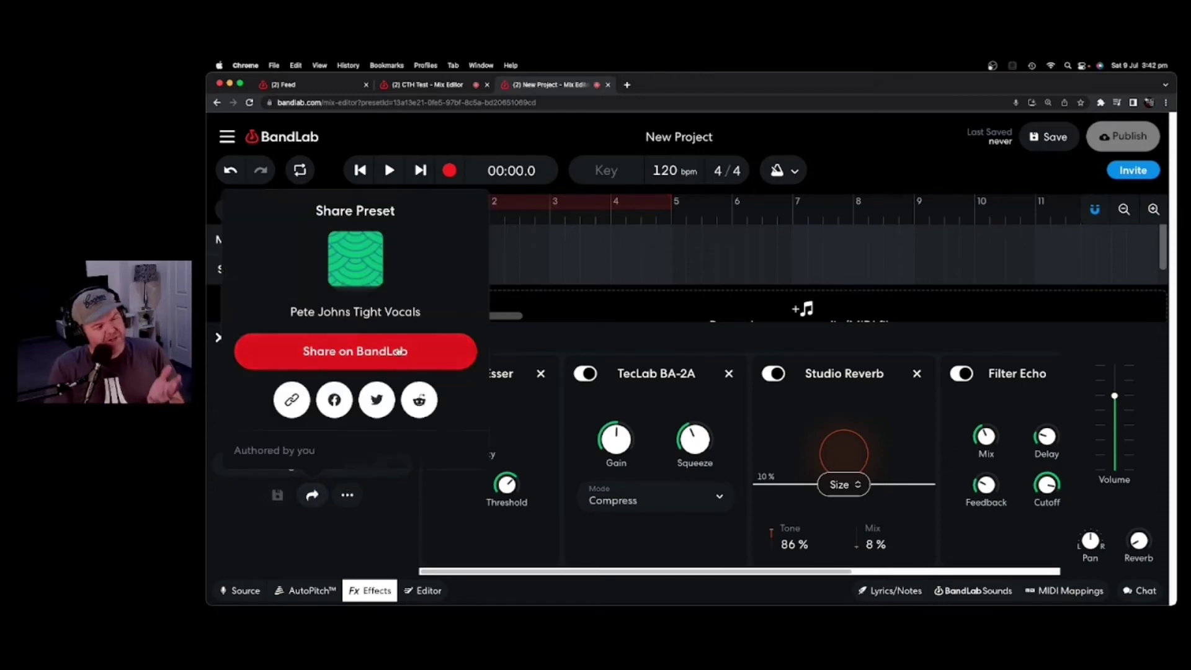
{"action": "left_click", "coordinate": [399, 352]}
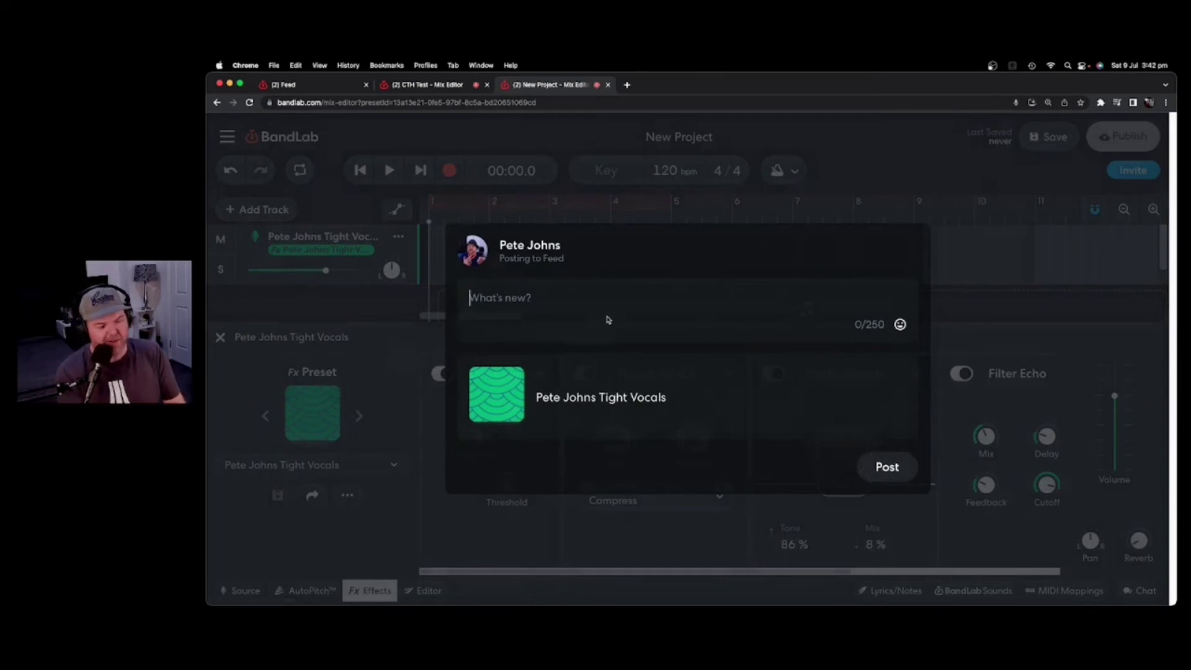
{"action": "type", "text": "Just created a new"}
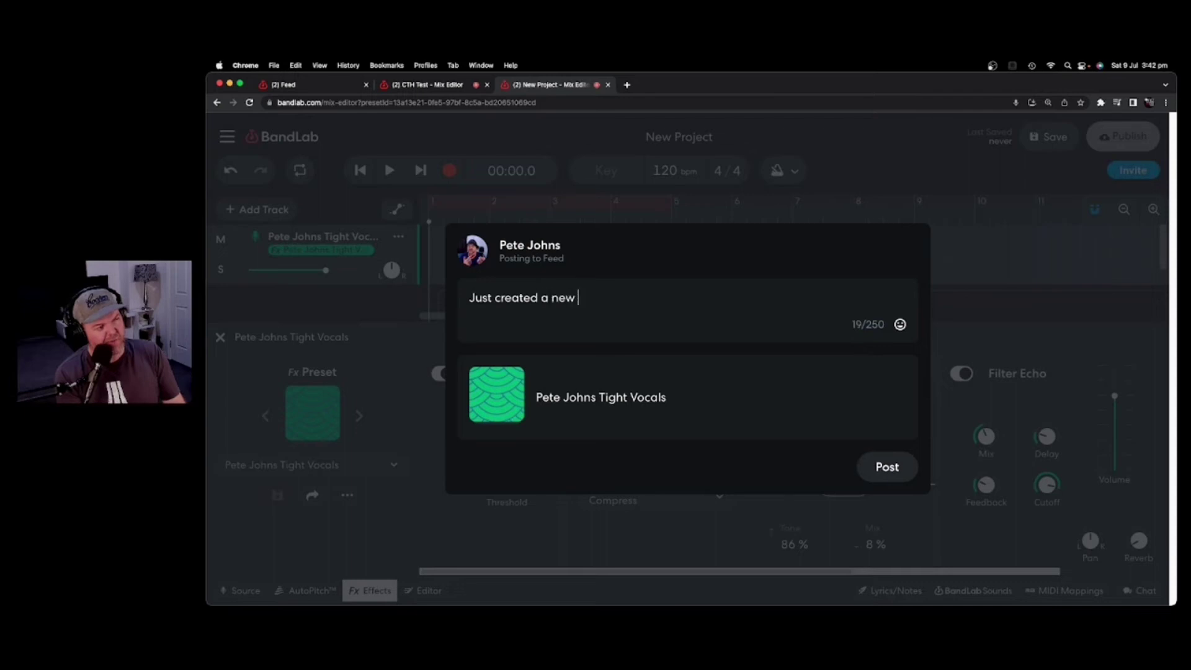
{"action": "type", "text": "preset."}
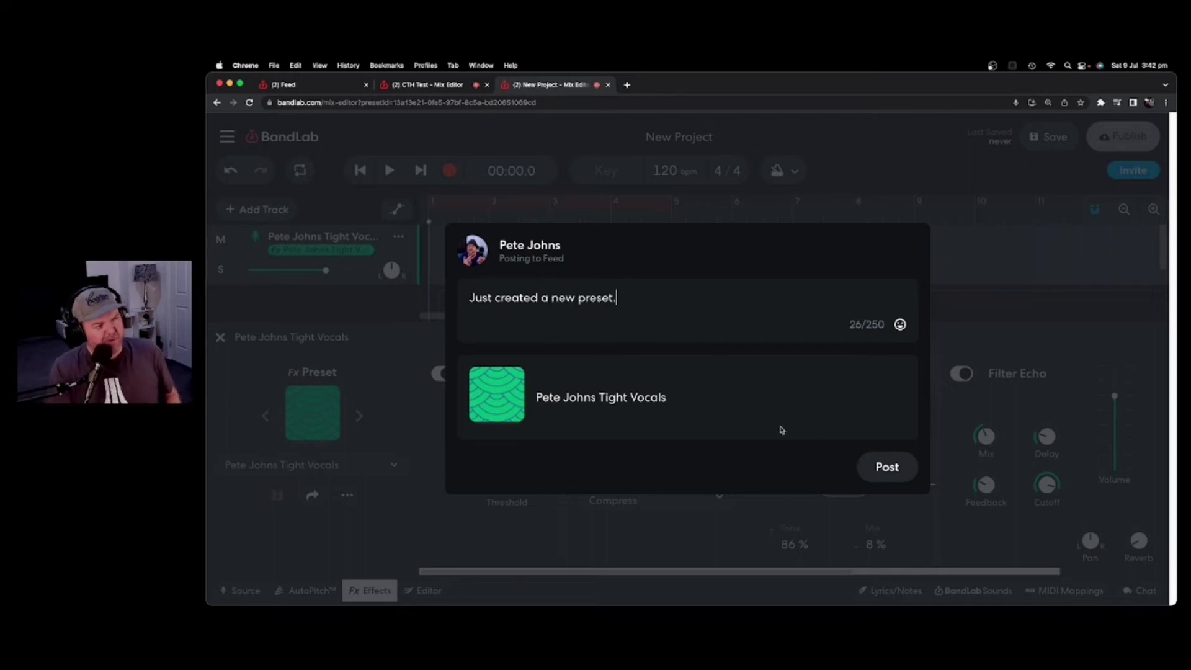
{"action": "left_click", "coordinate": [899, 469]}
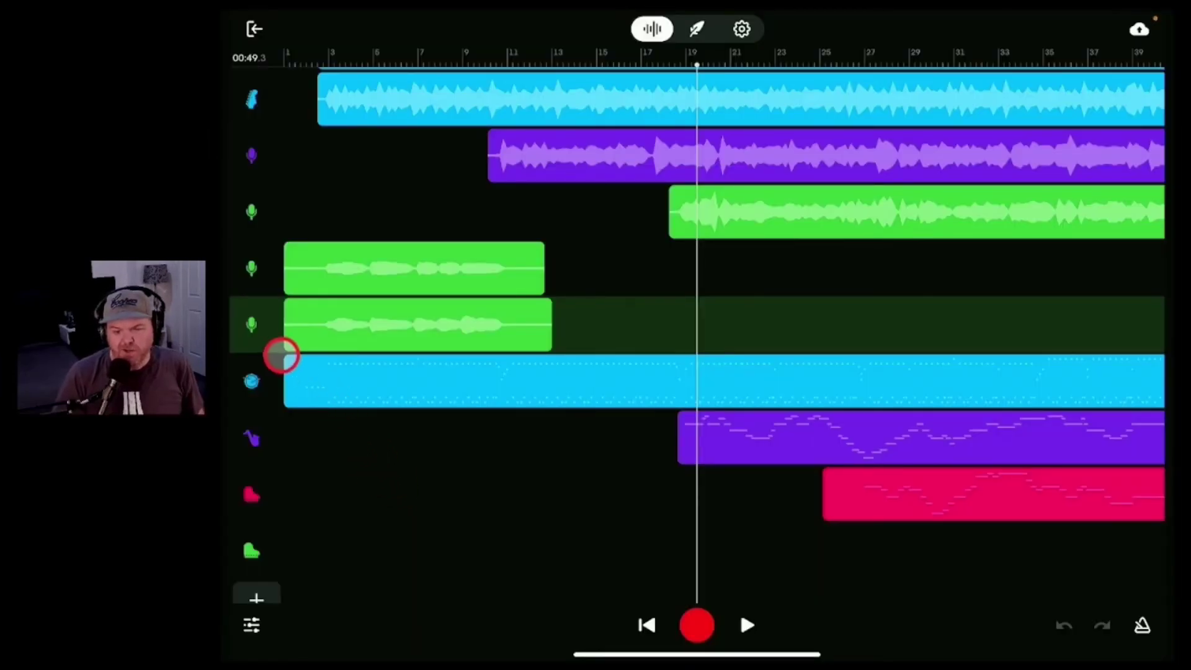
Open the vocal track's editor and show its Fx presets, with Vocal (PJ1) applied.
{"action": "left_click", "coordinate": [252, 324]}
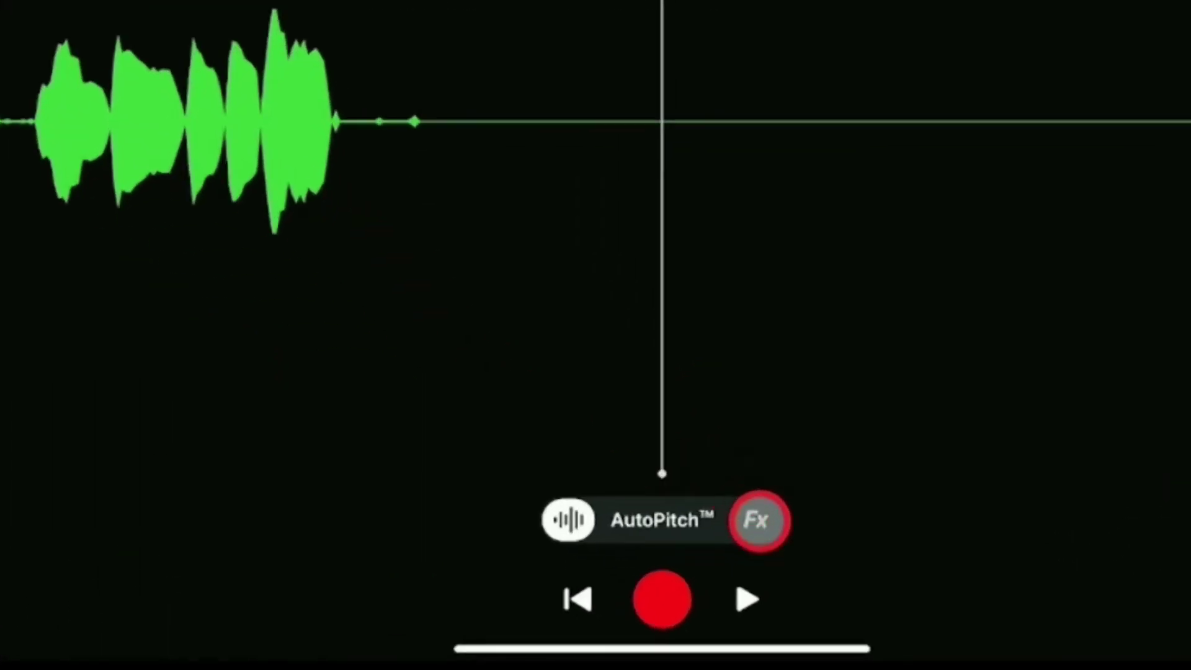
{"action": "left_click", "coordinate": [760, 520]}
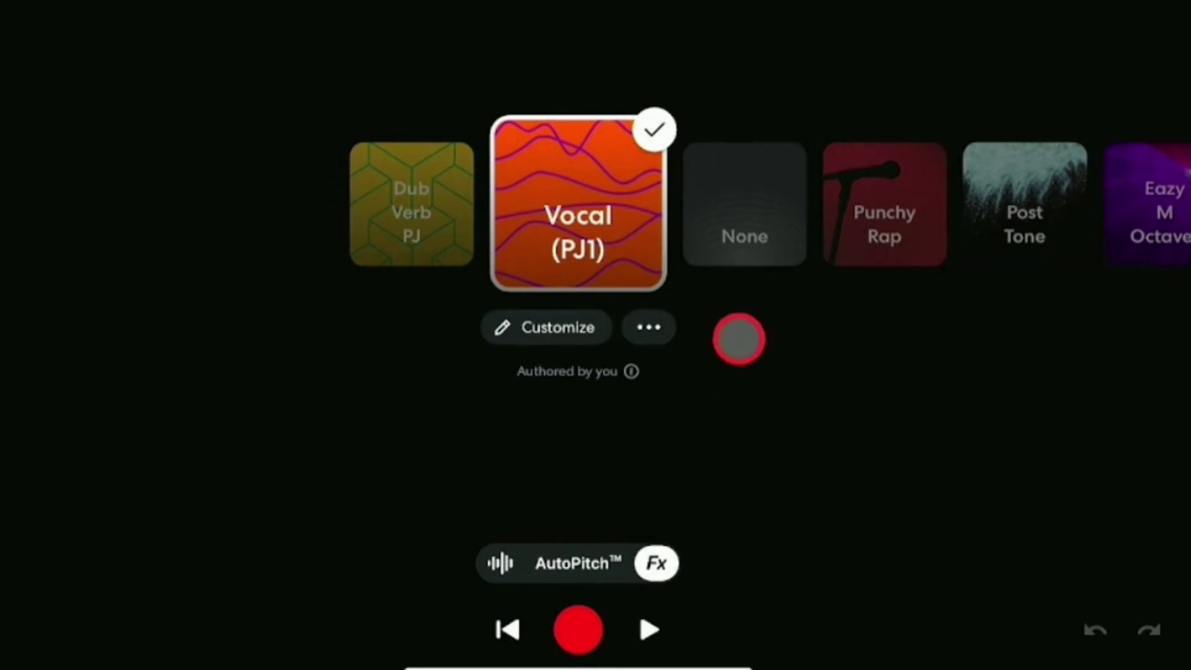
Copy the Vocal (PJ1) preset's share link through its options menu and the iOS share sheet.
{"action": "left_click", "coordinate": [652, 327]}
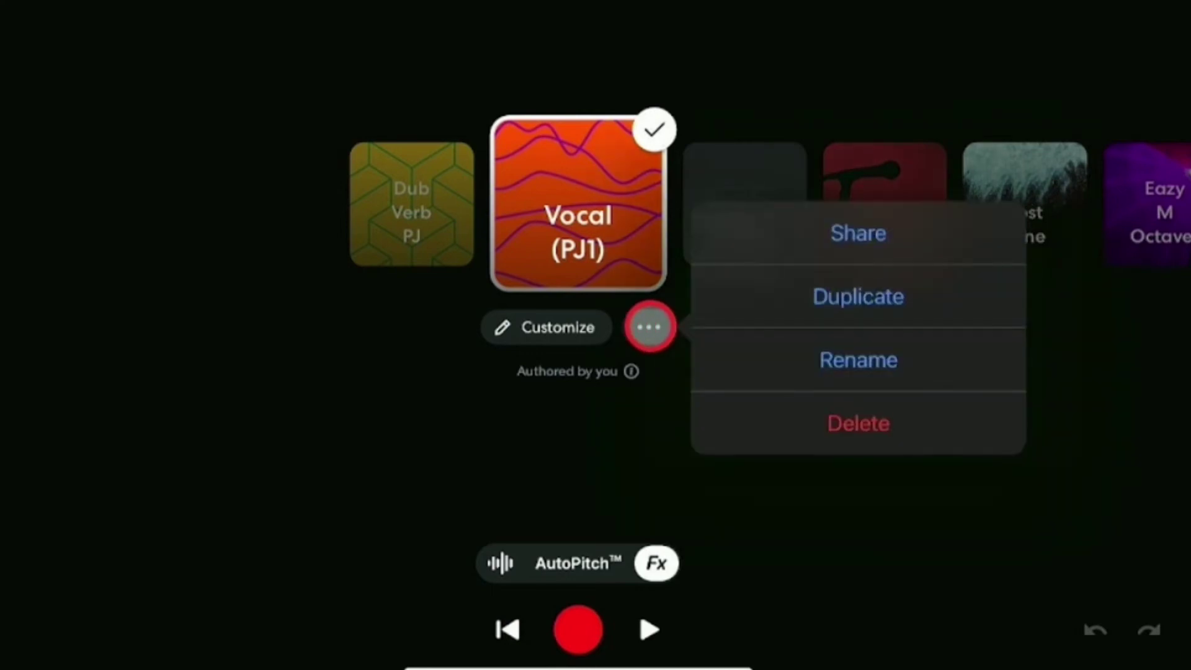
{"action": "left_click", "coordinate": [886, 234]}
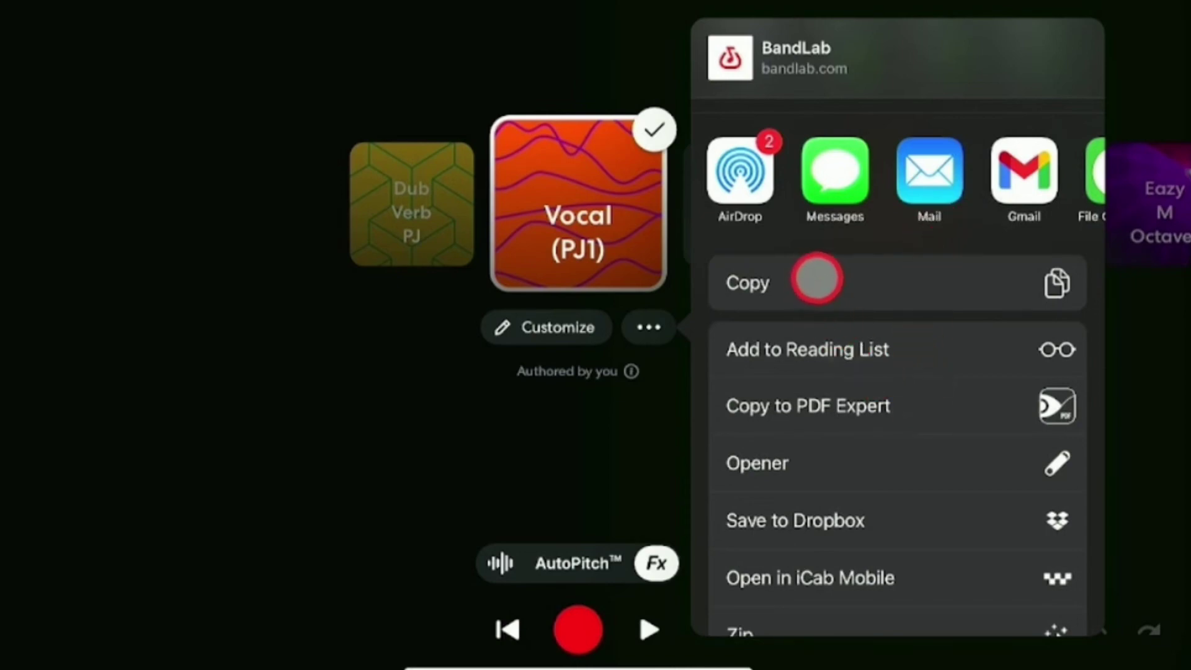
{"action": "left_click", "coordinate": [825, 282]}
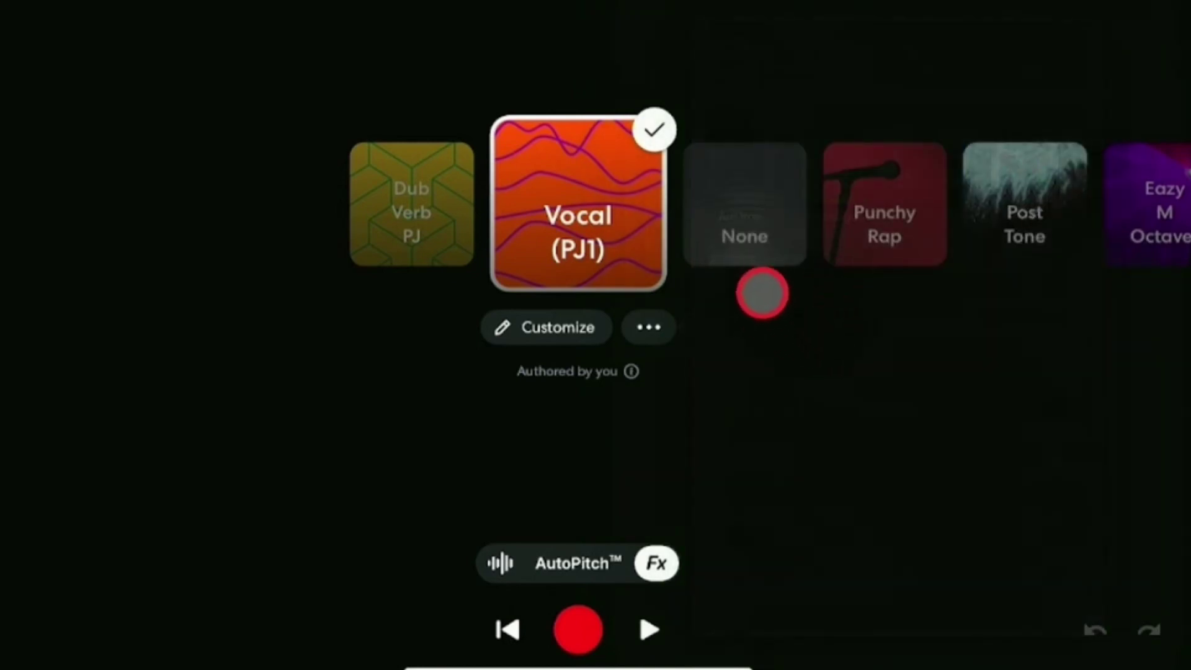
{"action": "left_click", "coordinate": [794, 425]}
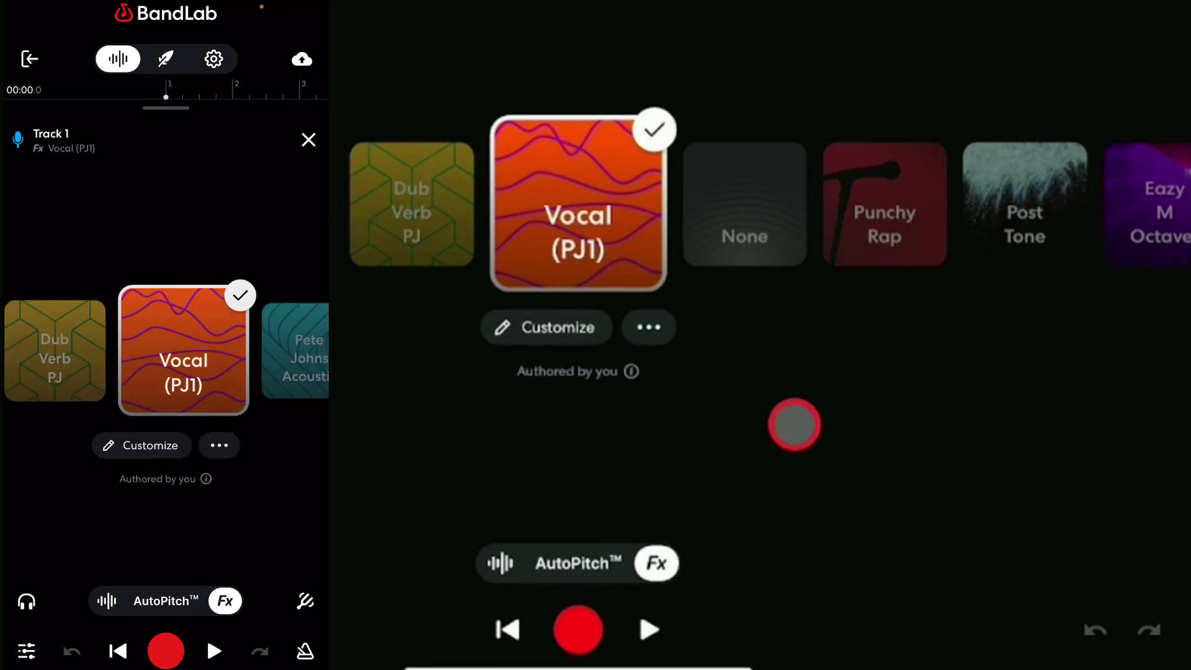
Bring up the preset's options on the phone and cancel them, leaving the 'Preset' e-mail showing.
{"action": "left_click", "coordinate": [219, 445]}
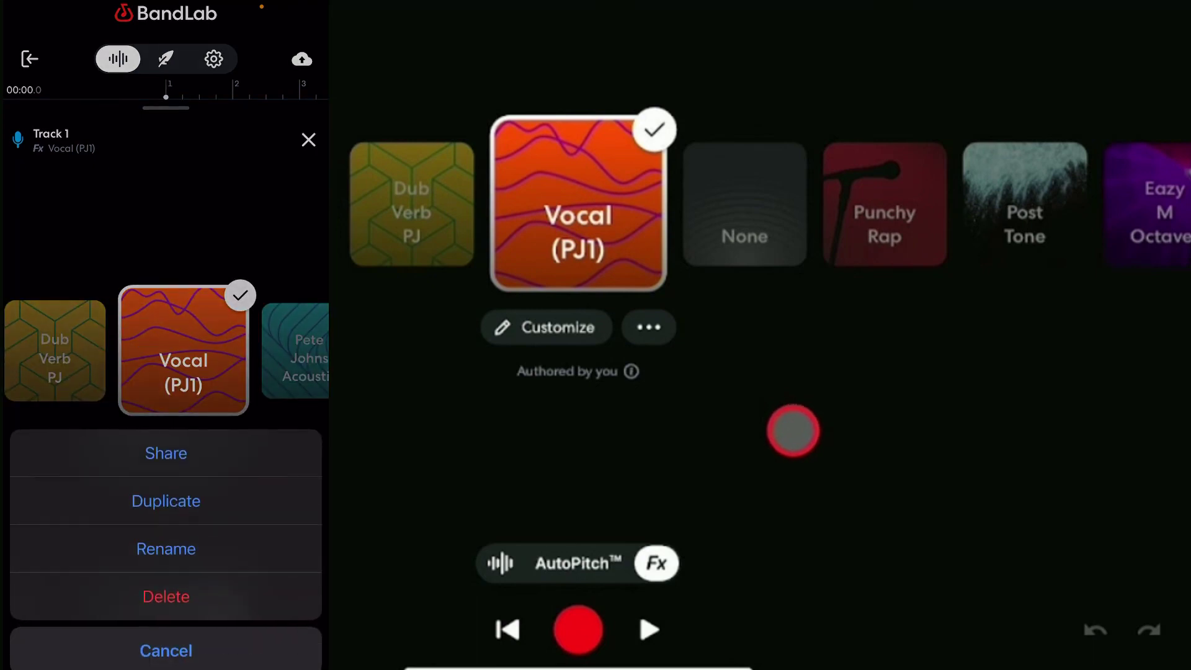
{"action": "left_click", "coordinate": [165, 653]}
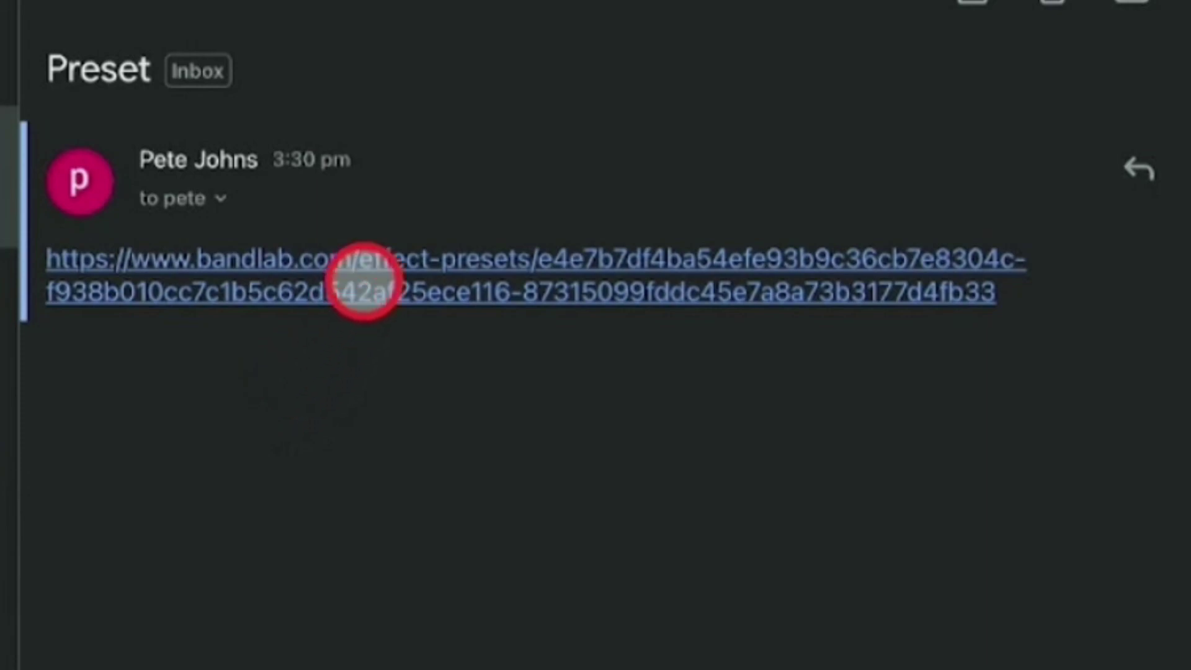
Follow the e-mailed bandlab.com link and load Vocal (PJ1) onto Track 1 in the Mix Editor.
{"action": "left_click", "coordinate": [364, 281]}
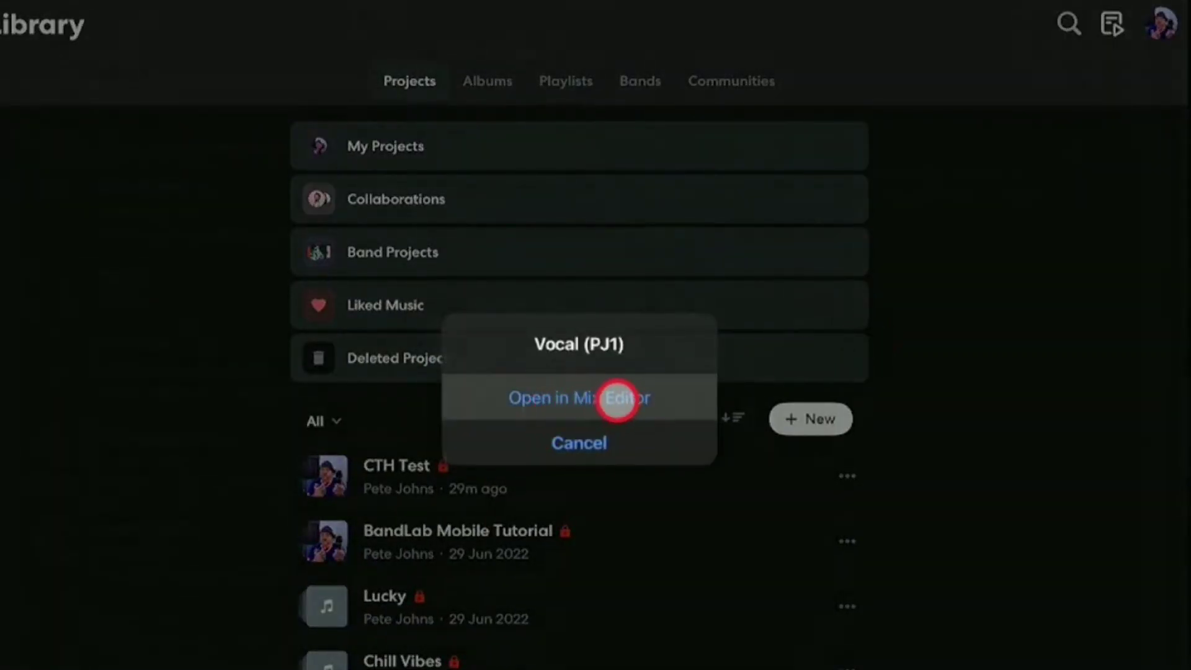
{"action": "left_click", "coordinate": [618, 398]}
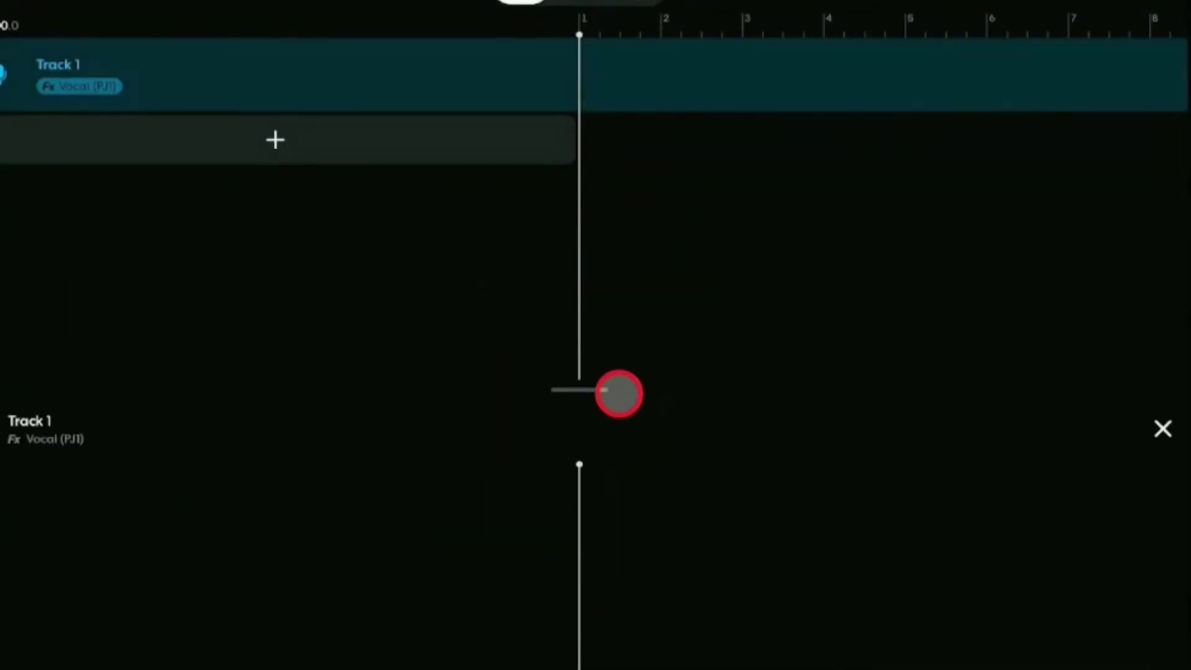